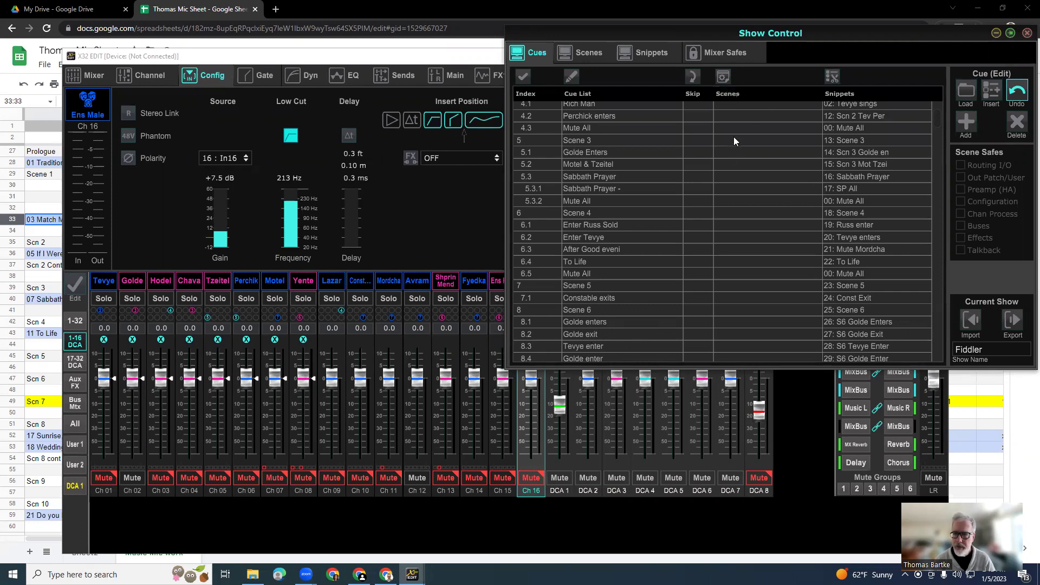
Browse the Fiddler show's snippet list and saved scenes in Show Control, returning to the cue list.
scroll(641, 186, "up", 5)
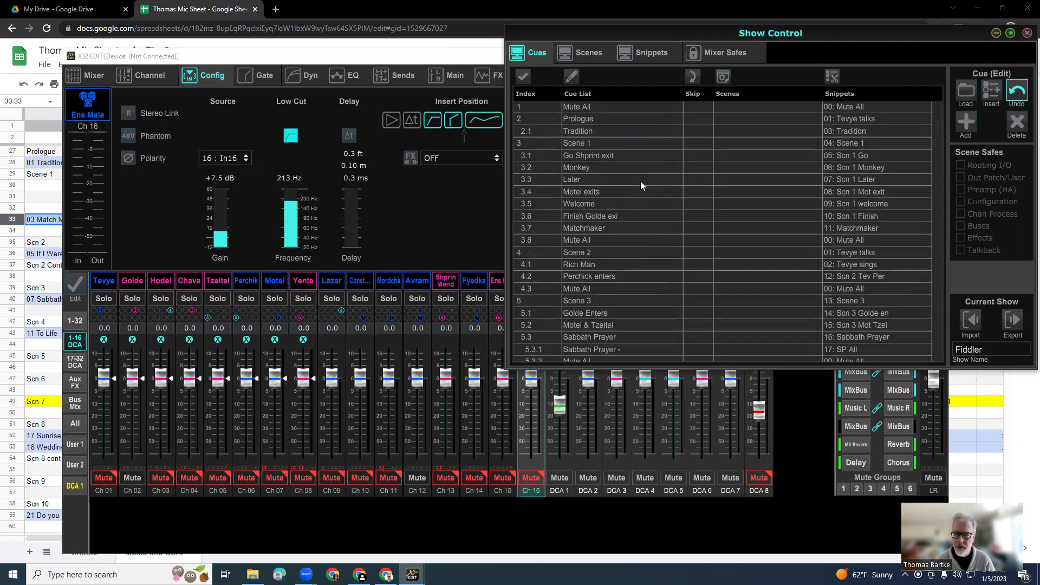
left_click(645, 55)
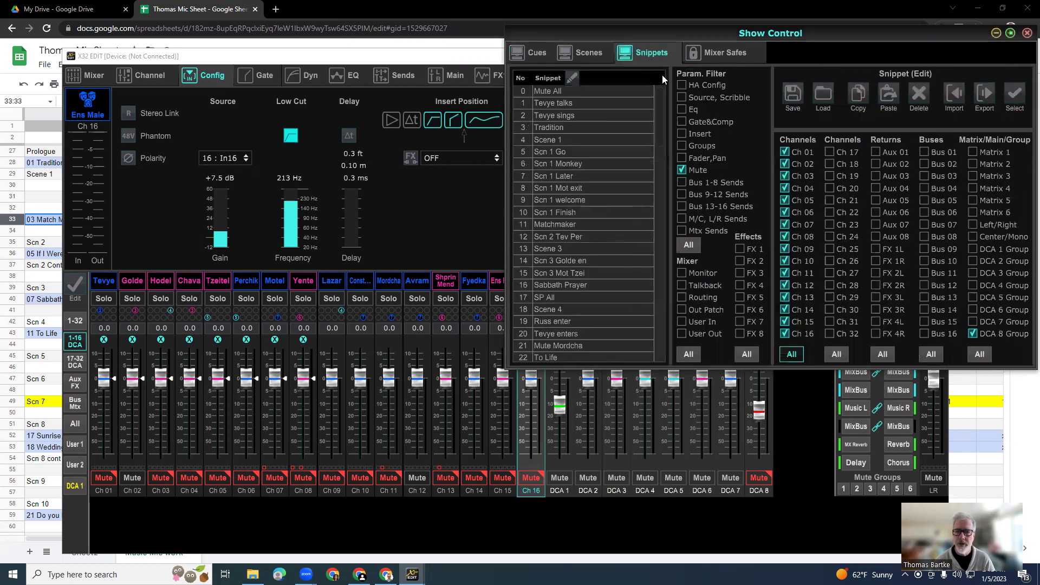
scroll(576, 129, "down", 13)
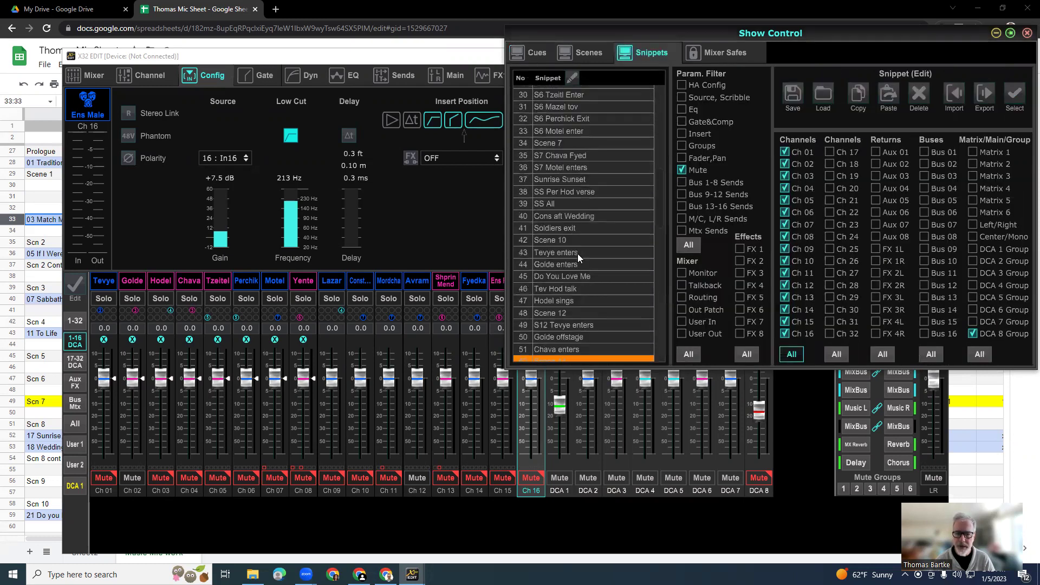
scroll(571, 317, "down", 3)
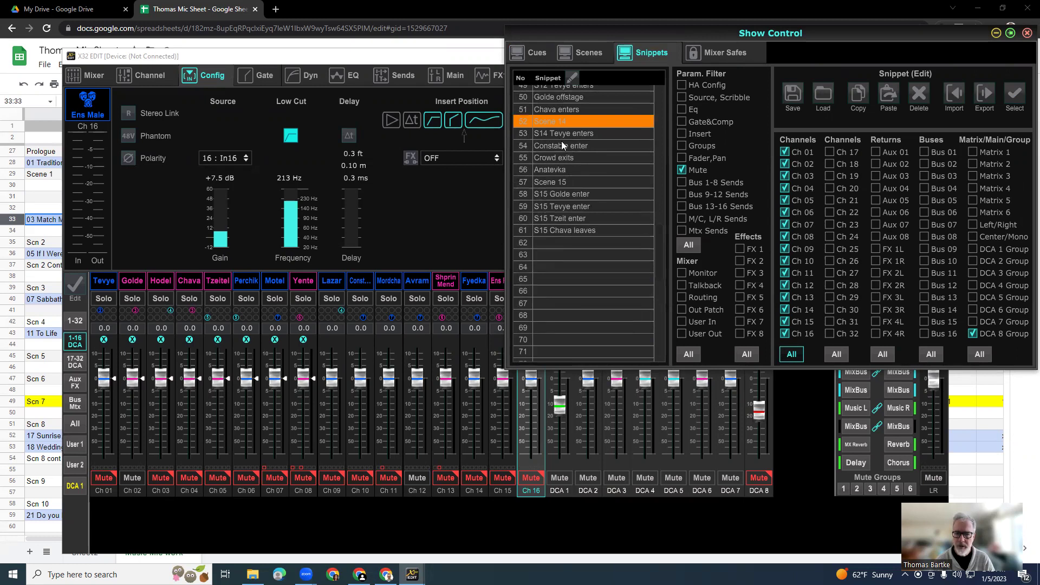
scroll(575, 206, "up", 16)
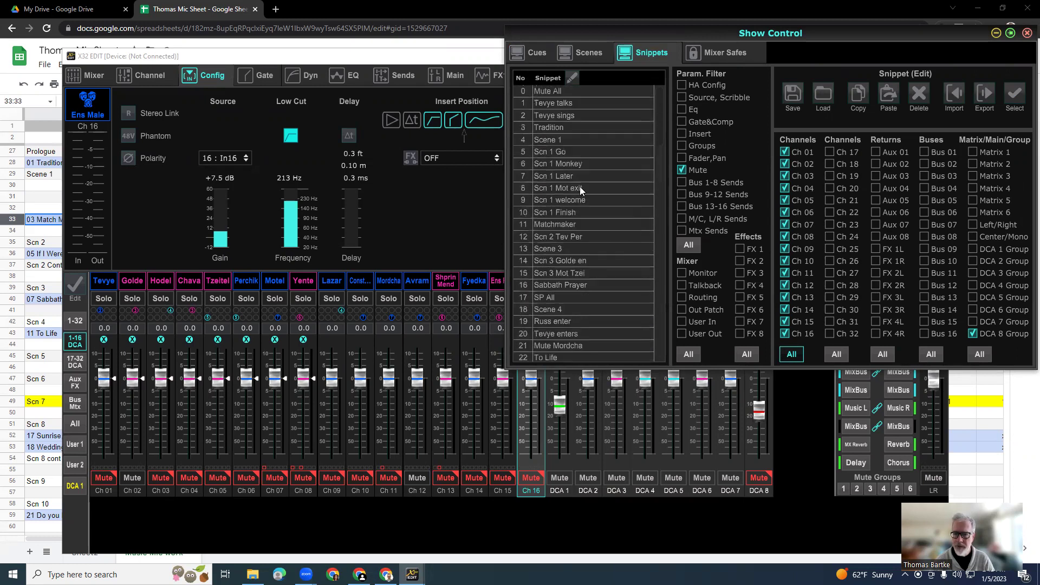
left_click(533, 53)
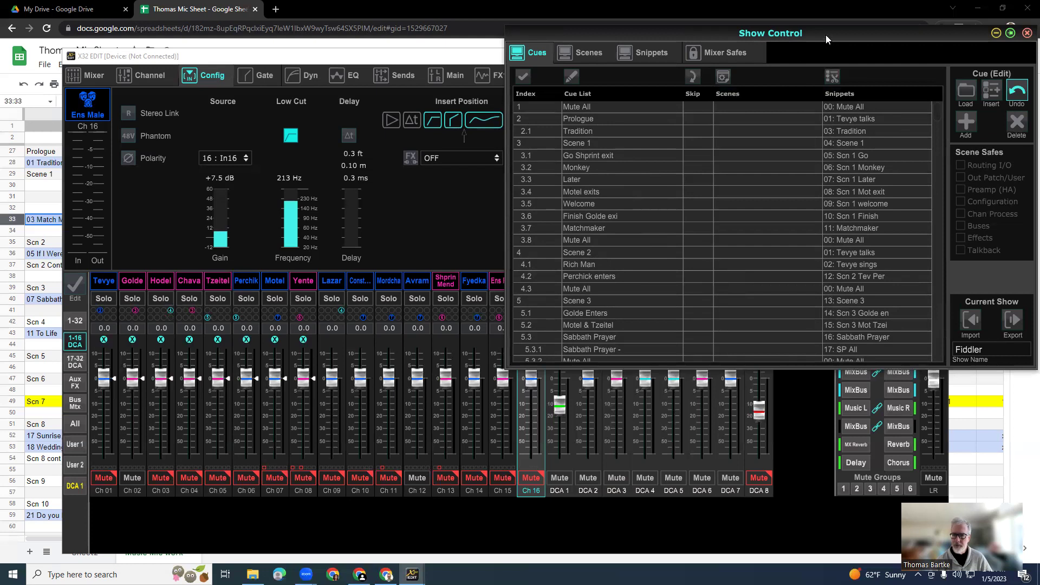
left_click_drag(825, 35, 802, 45)
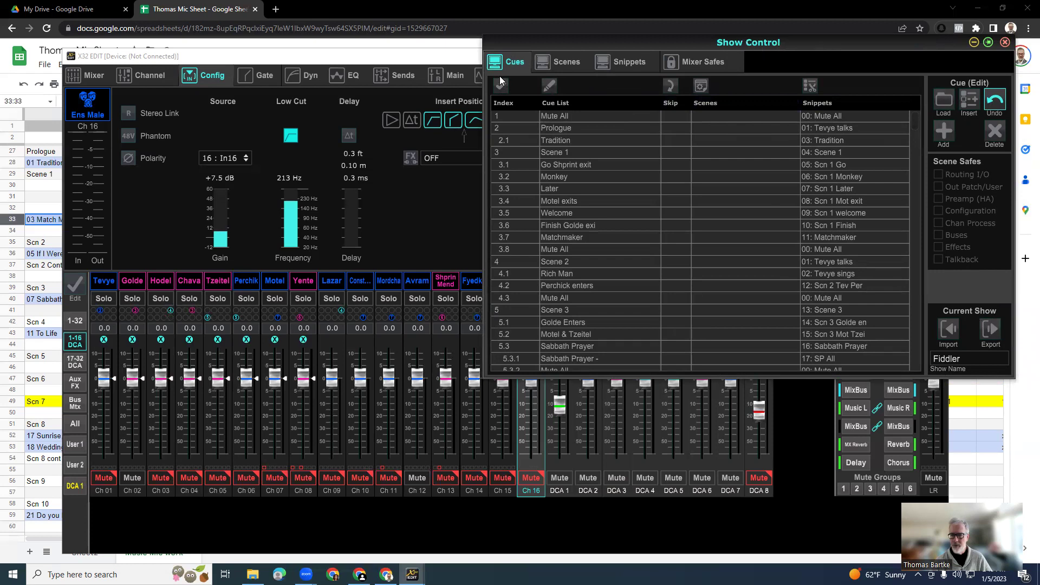
left_click(628, 65)
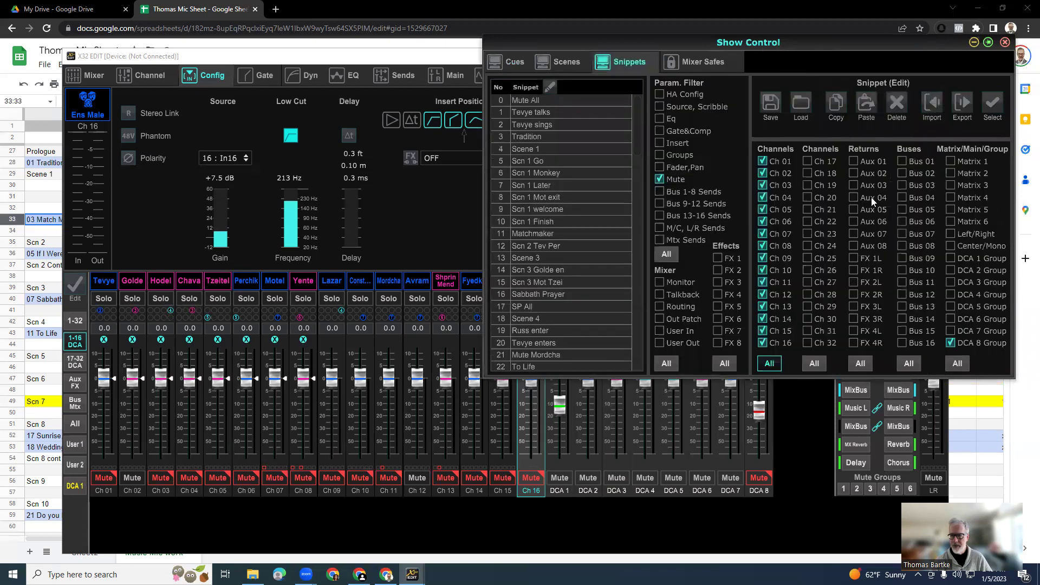
left_click(566, 63)
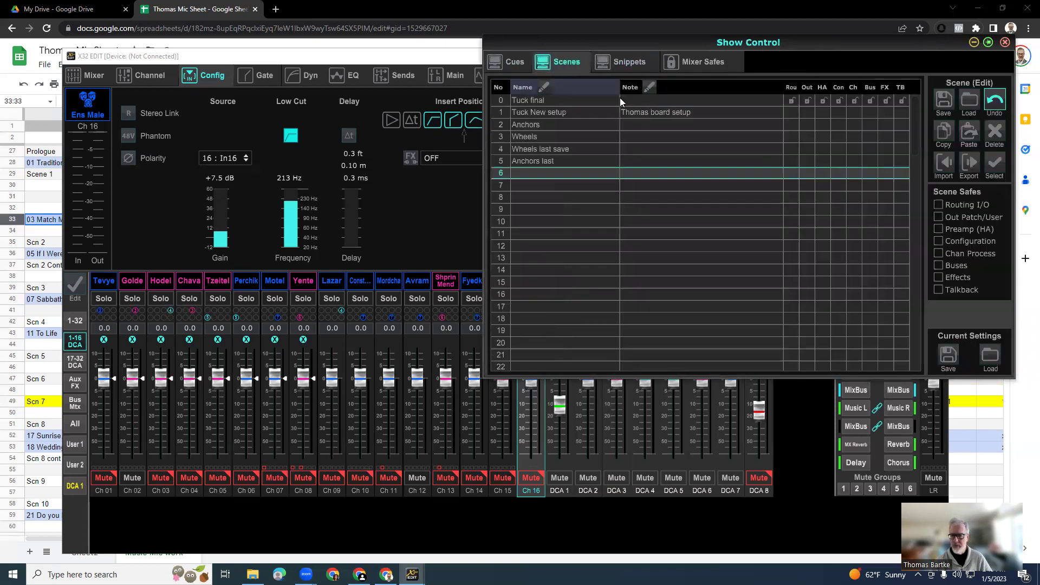
left_click(508, 63)
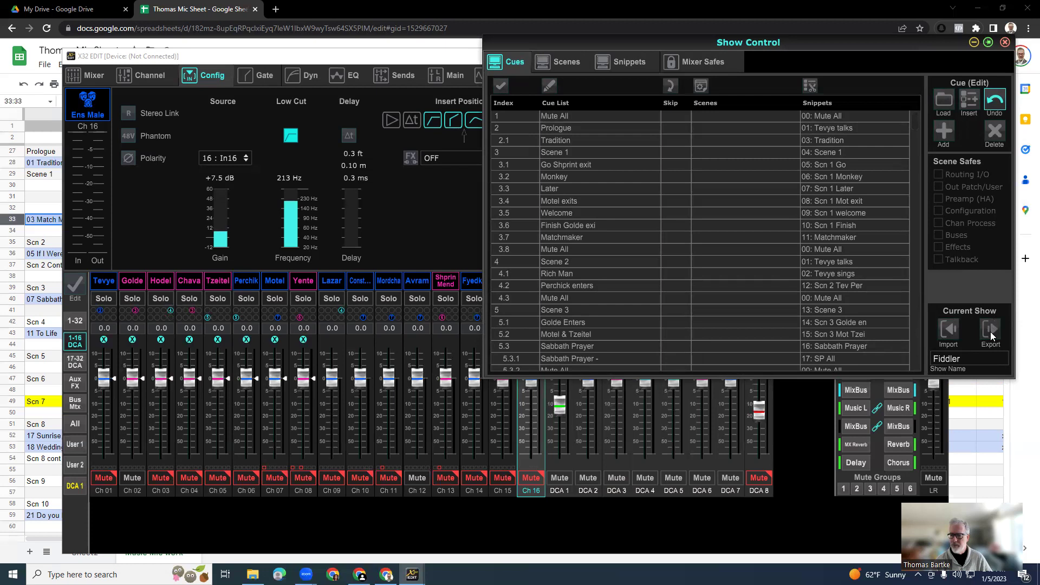
Begin exporting the Fiddler show to the Fiddler x32 folder, then cancel the save.
left_click(942, 359)
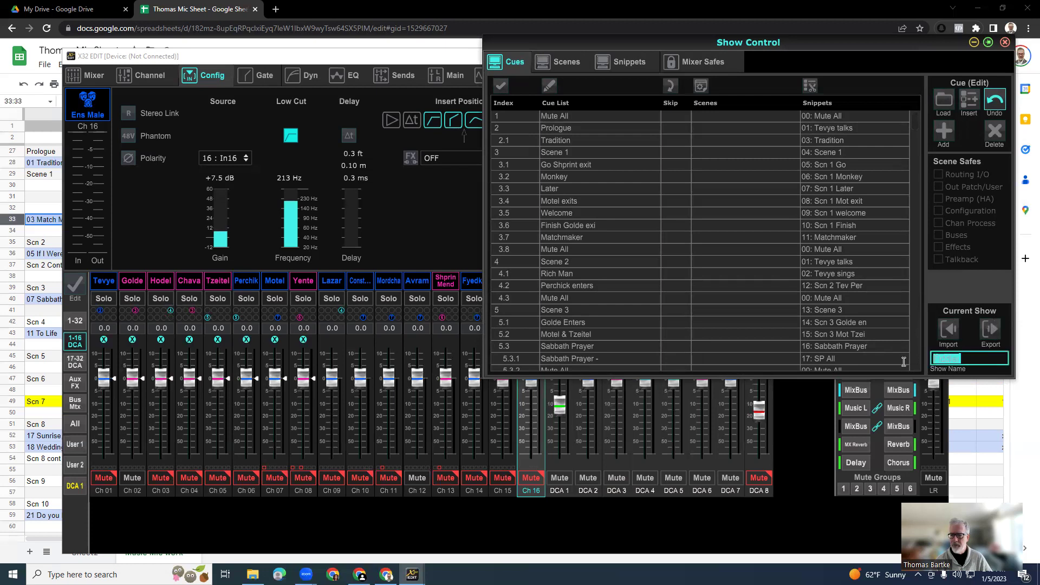
left_click(987, 331)
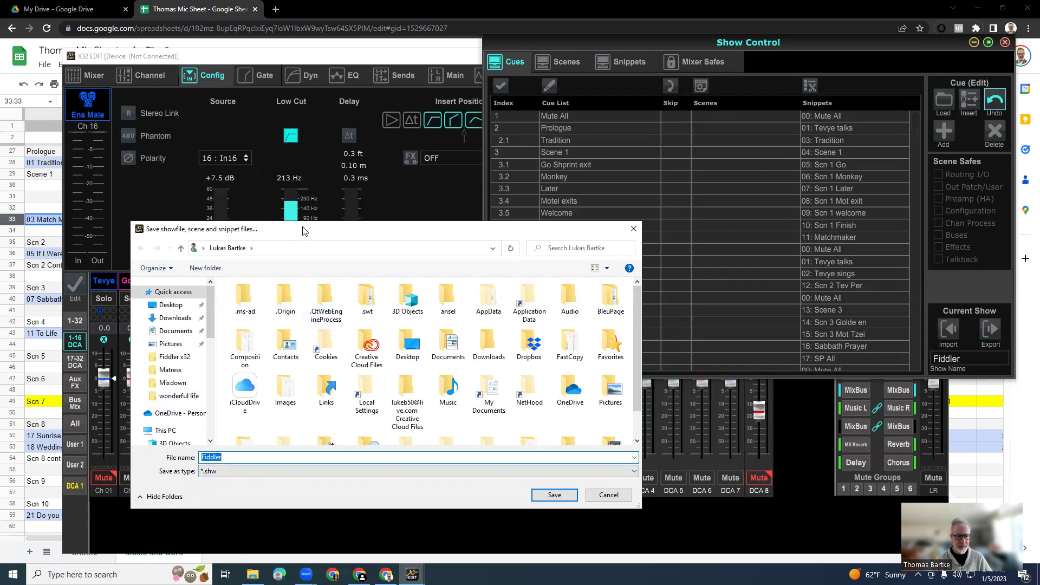
left_click_drag(301, 232, 352, 125)
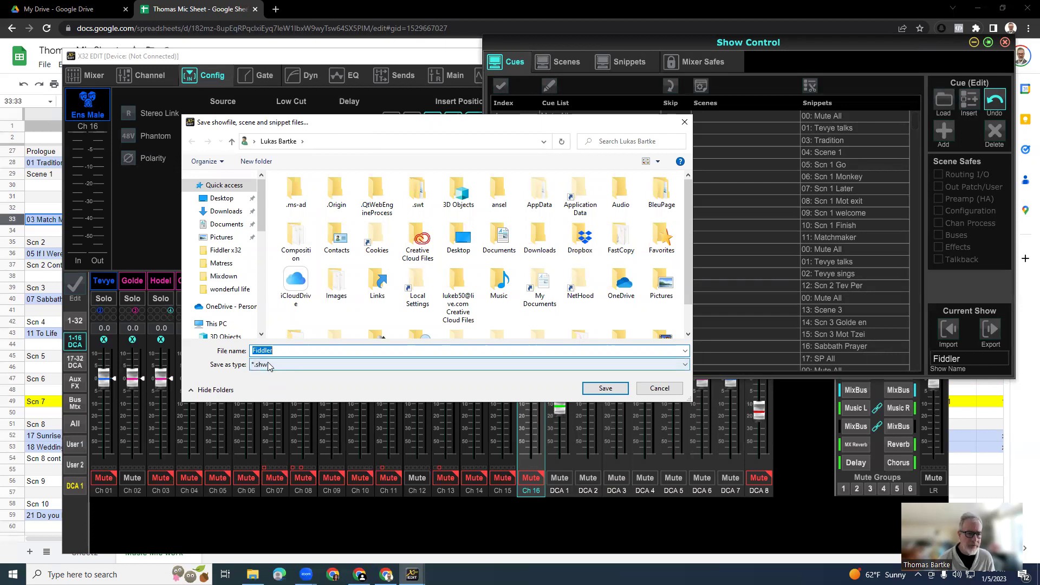
left_click(220, 252)
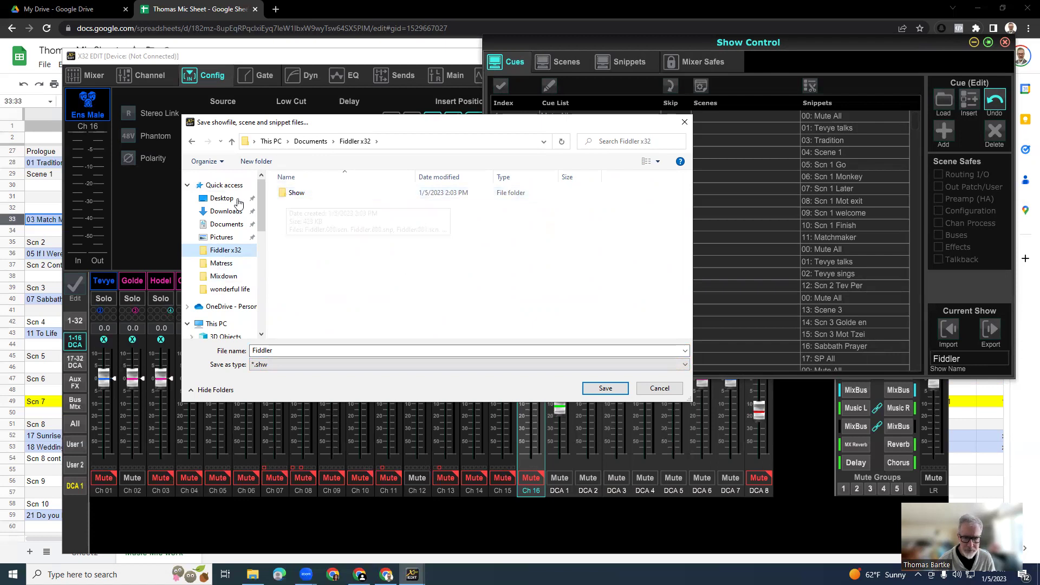
left_click(657, 388)
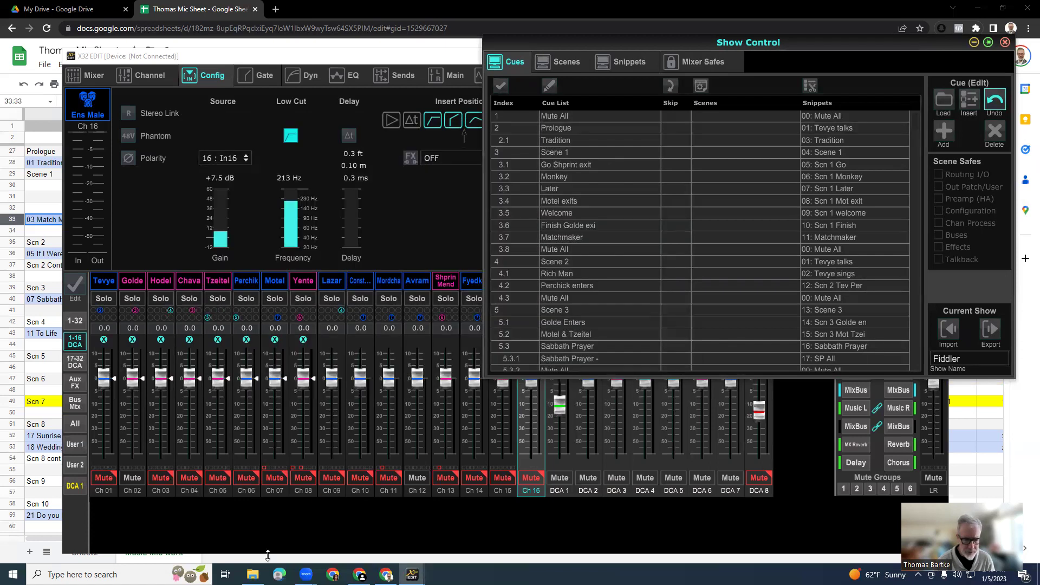
Open Documents > Fiddler x32 > Show in File Explorer and look over the exported .scn and .snp files.
left_click(253, 574)
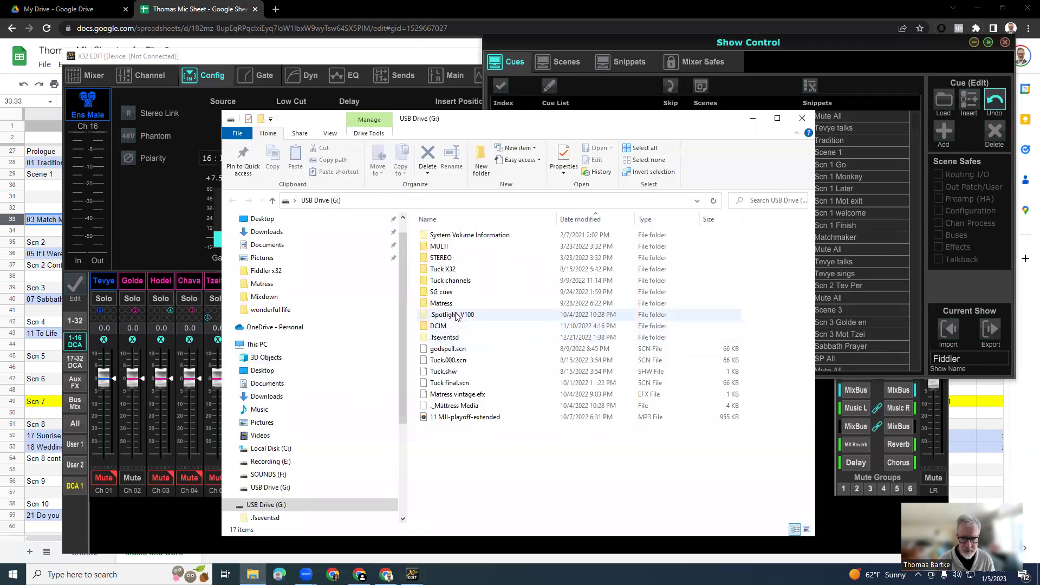
left_click(267, 271)
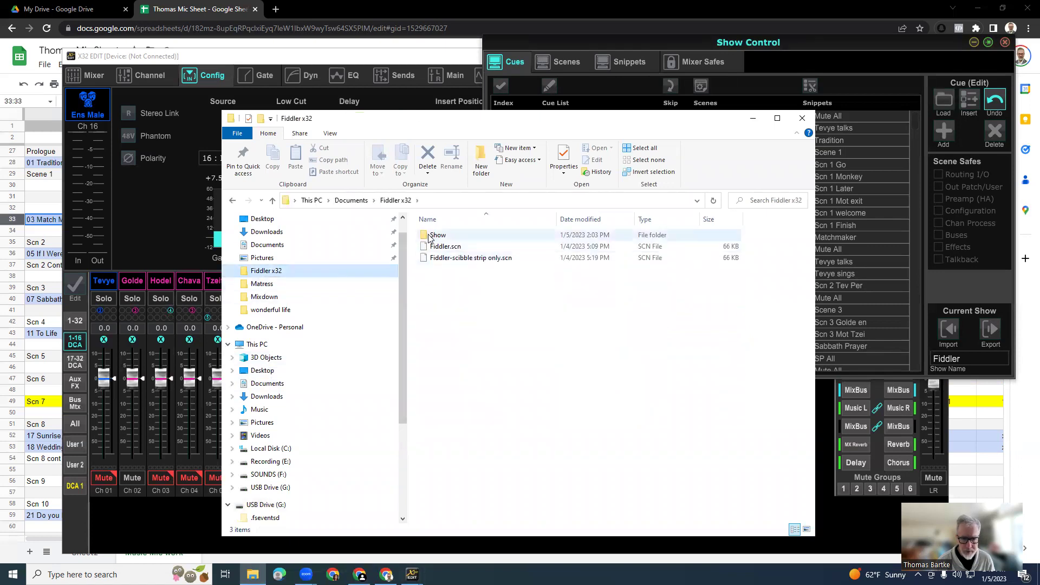
double_click(436, 235)
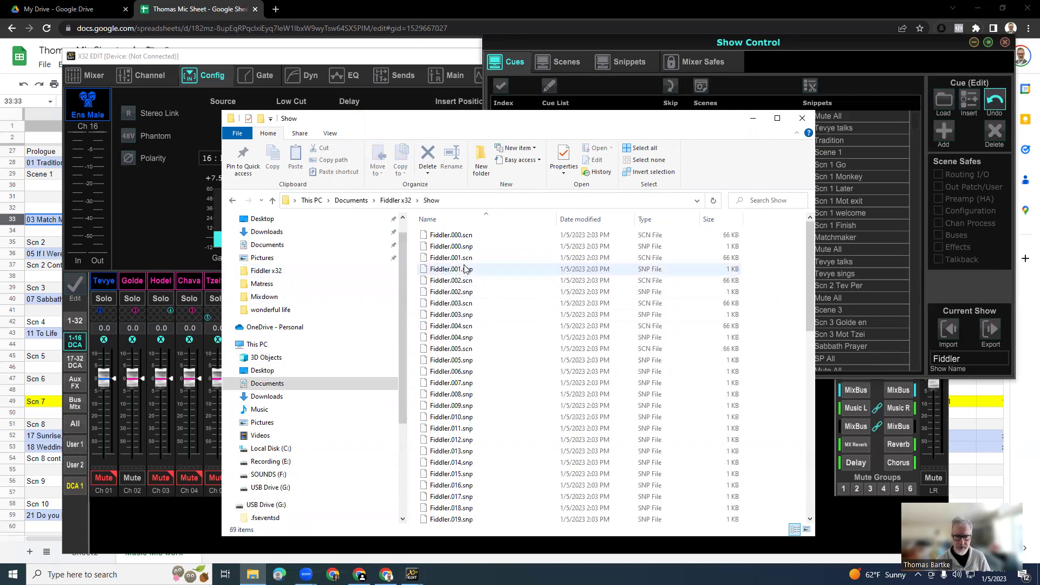
scroll(477, 438, "down", 4)
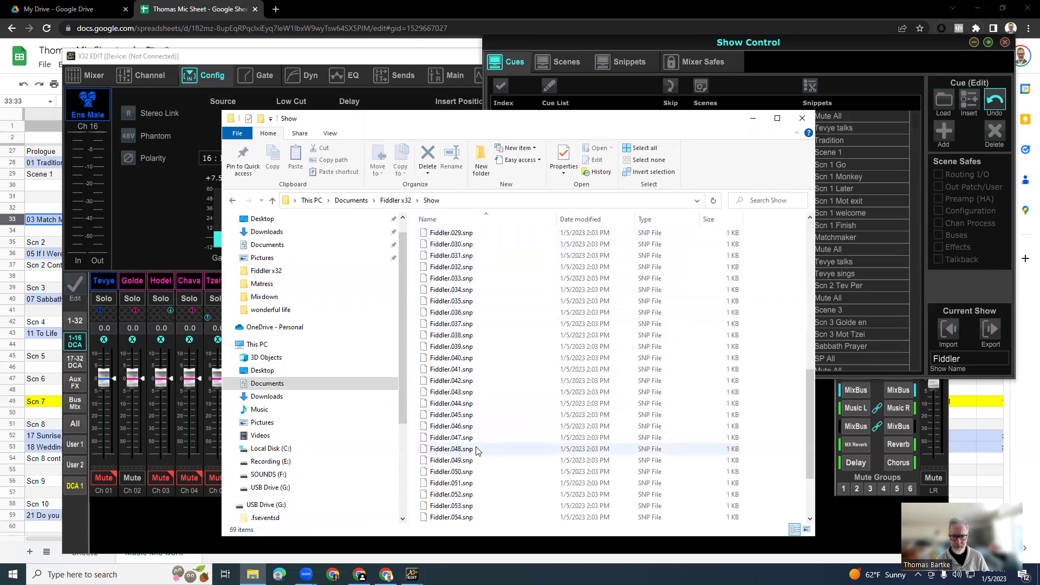
scroll(477, 438, "up", 4)
left_click(436, 237)
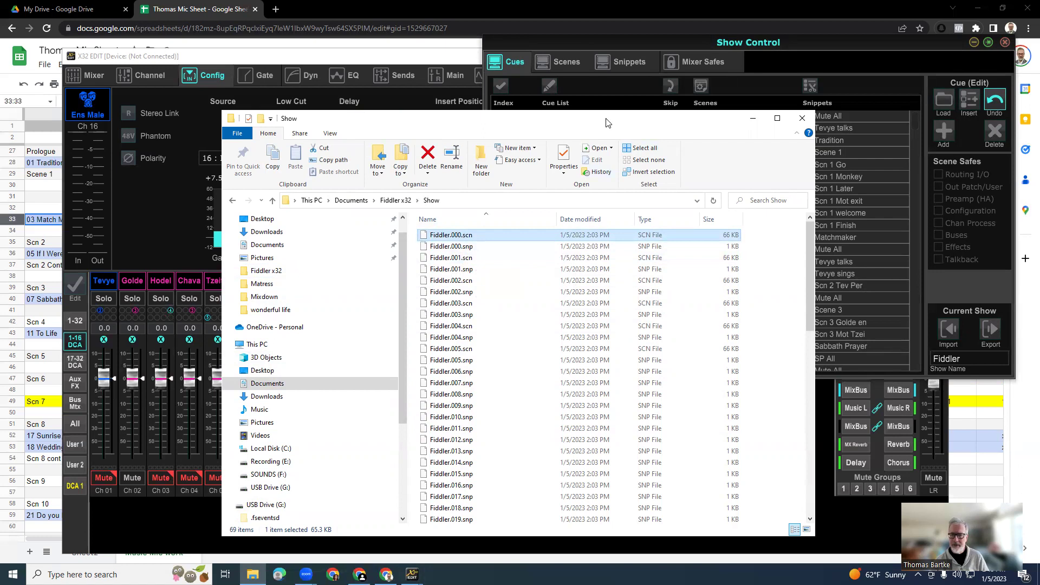
left_click_drag(606, 123, 413, 119)
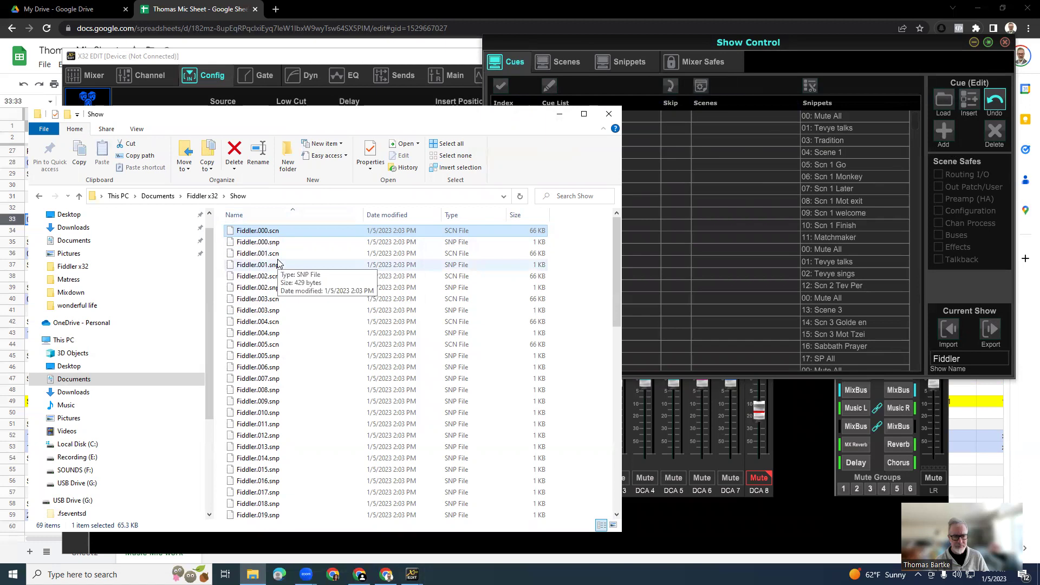
scroll(278, 265, "down", 10)
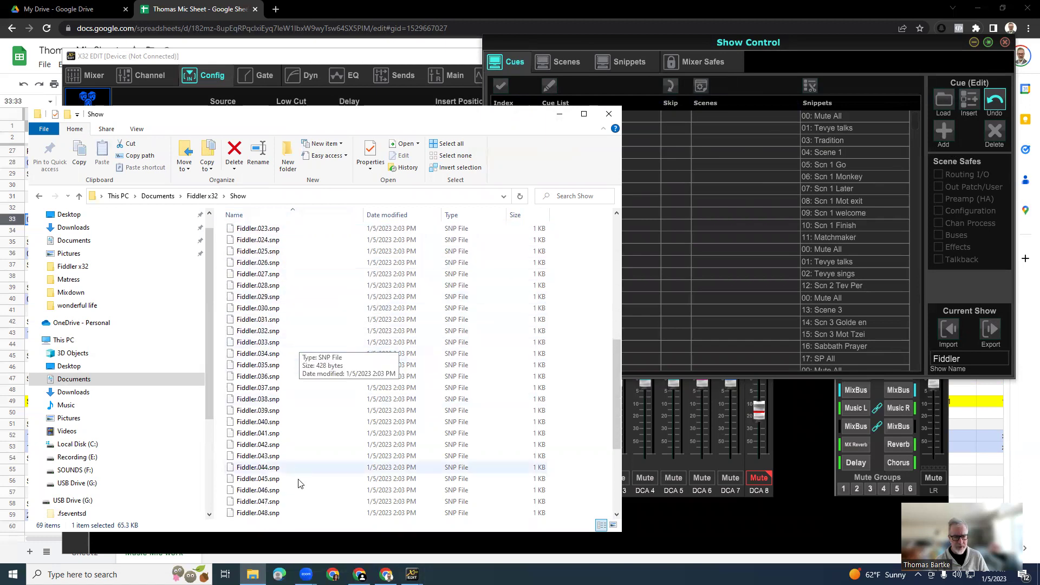
scroll(298, 490, "up", 10)
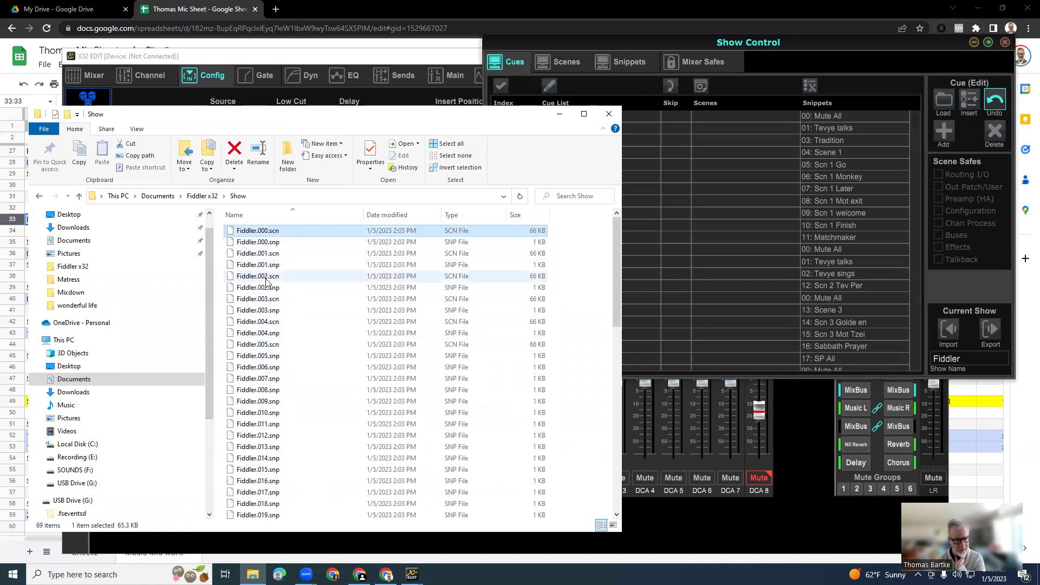
Check the Tuck final scene, cue list and snippet list in Show Control, then return to the Show folder.
left_click(693, 67)
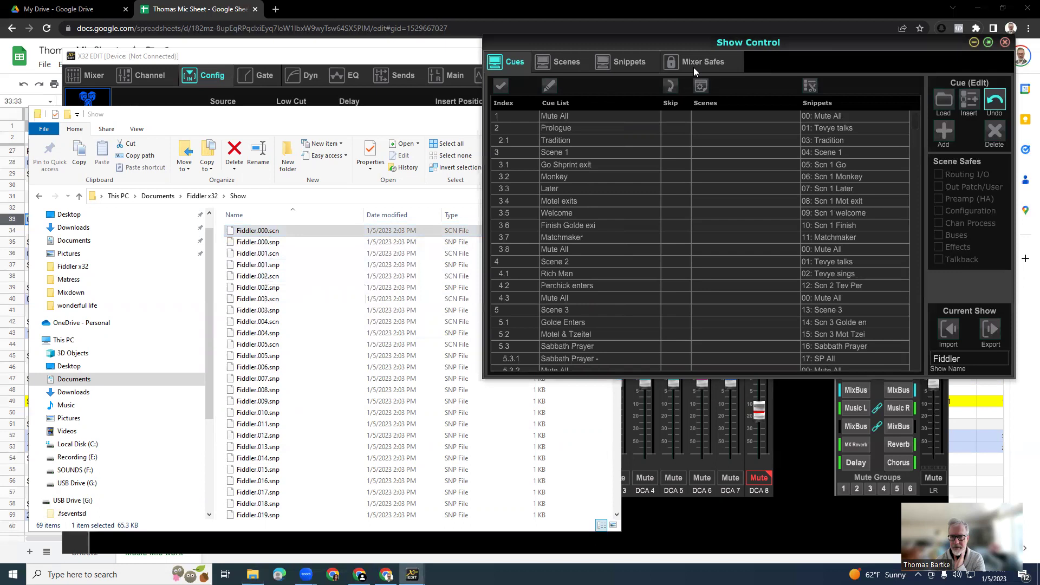
left_click(561, 63)
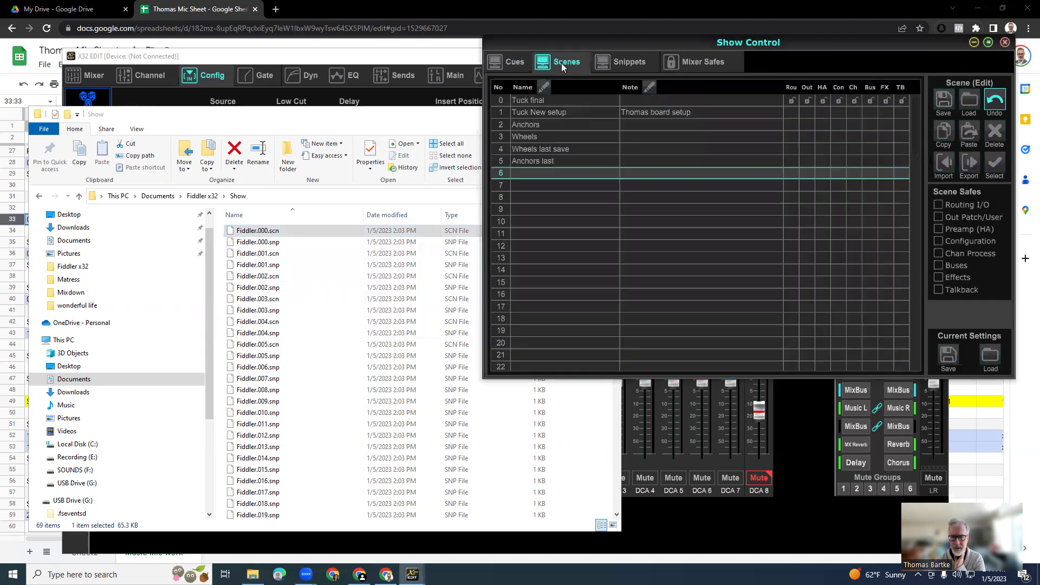
left_click(562, 102)
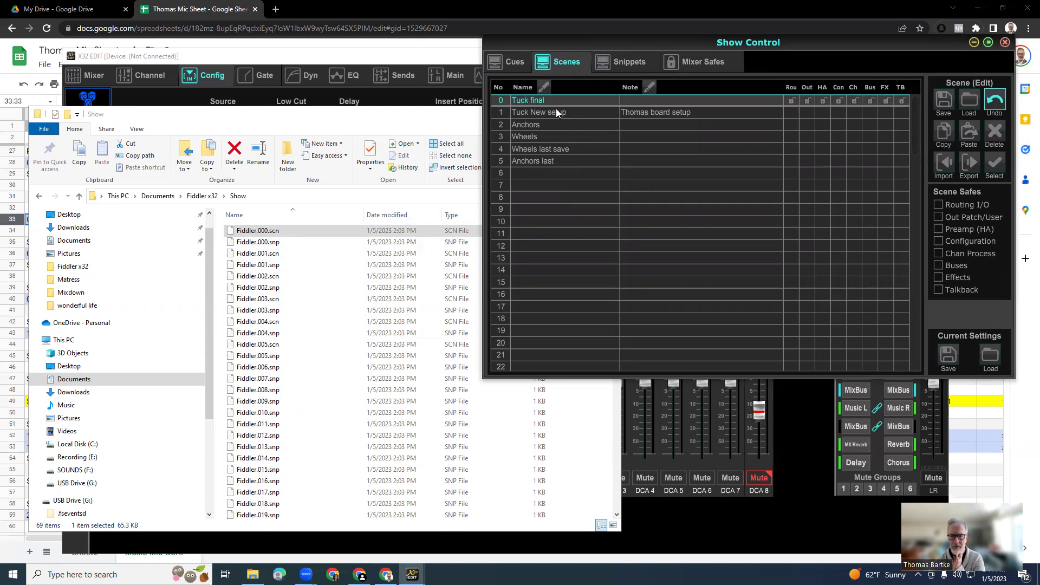
left_click(507, 61)
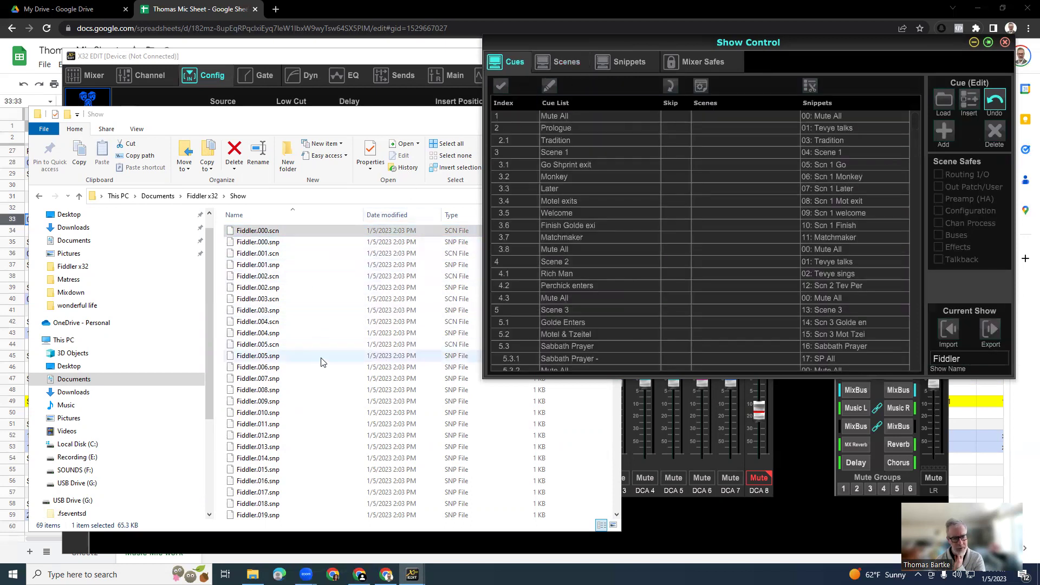
left_click(631, 62)
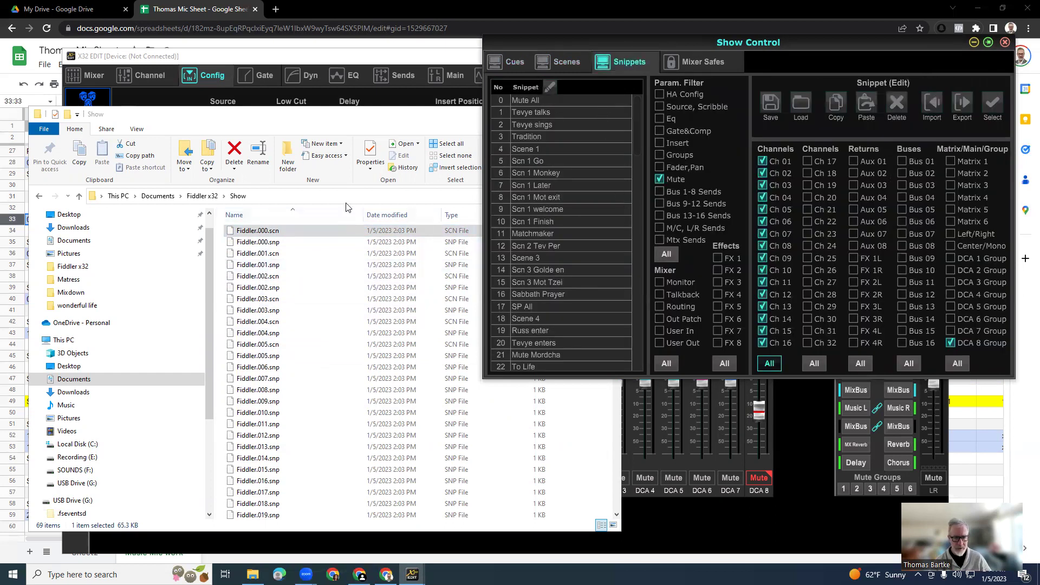
left_click(350, 141)
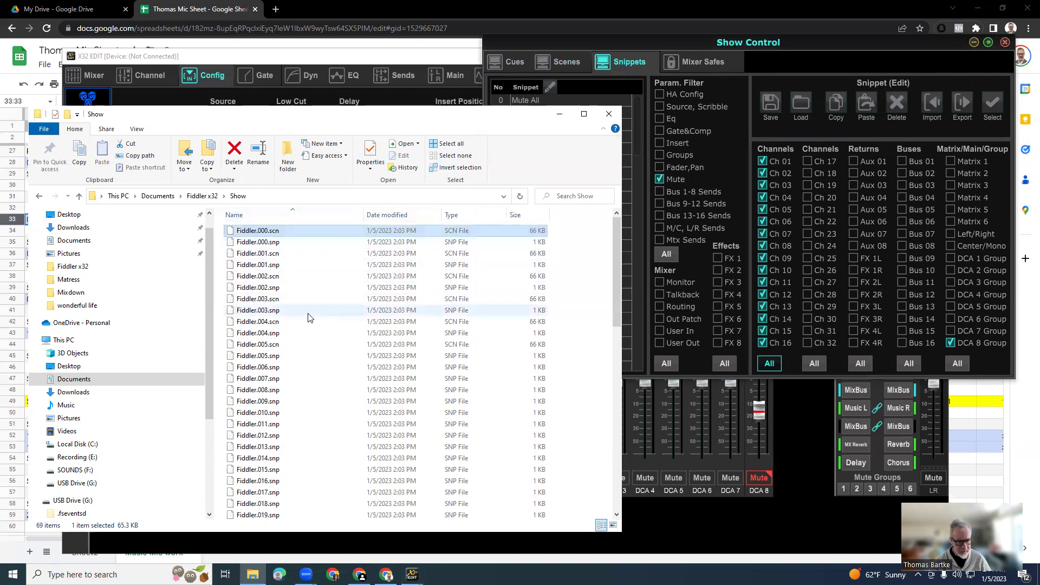
Sort the Show folder by type with the six .scn files first, select them, and narrow the window.
left_click(456, 215)
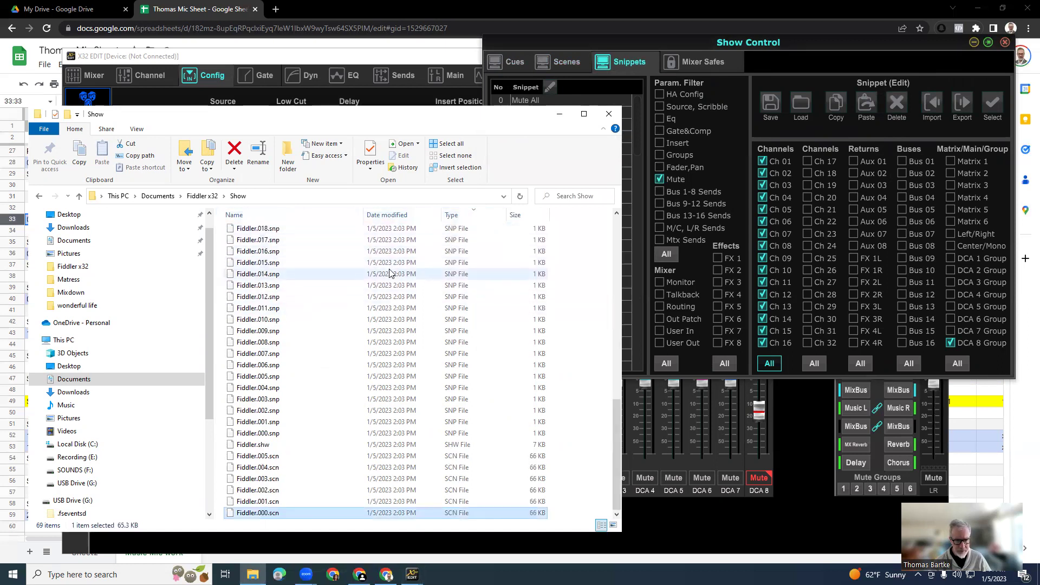
scroll(390, 271, "up", 15)
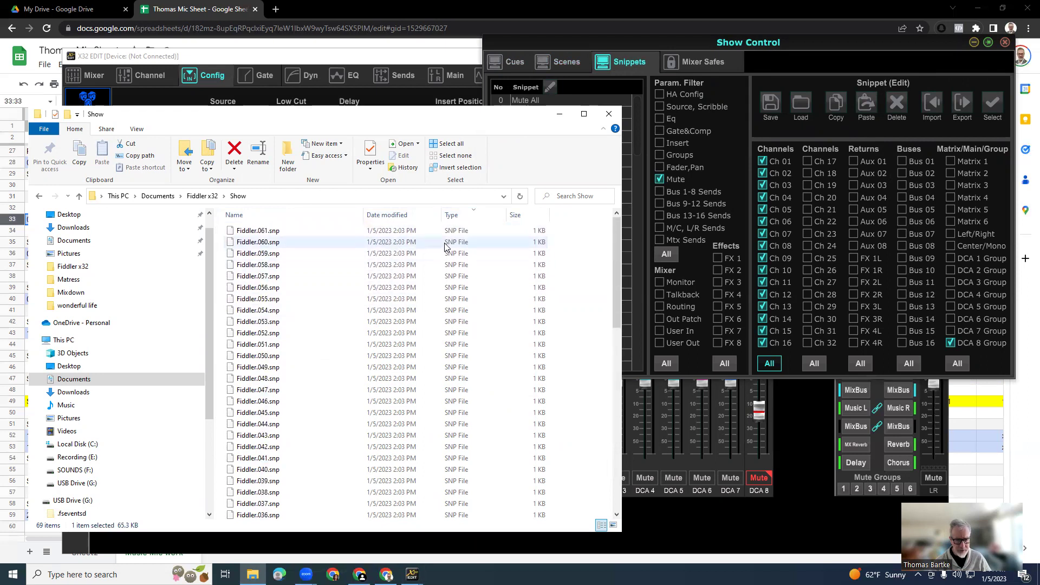
left_click(453, 215)
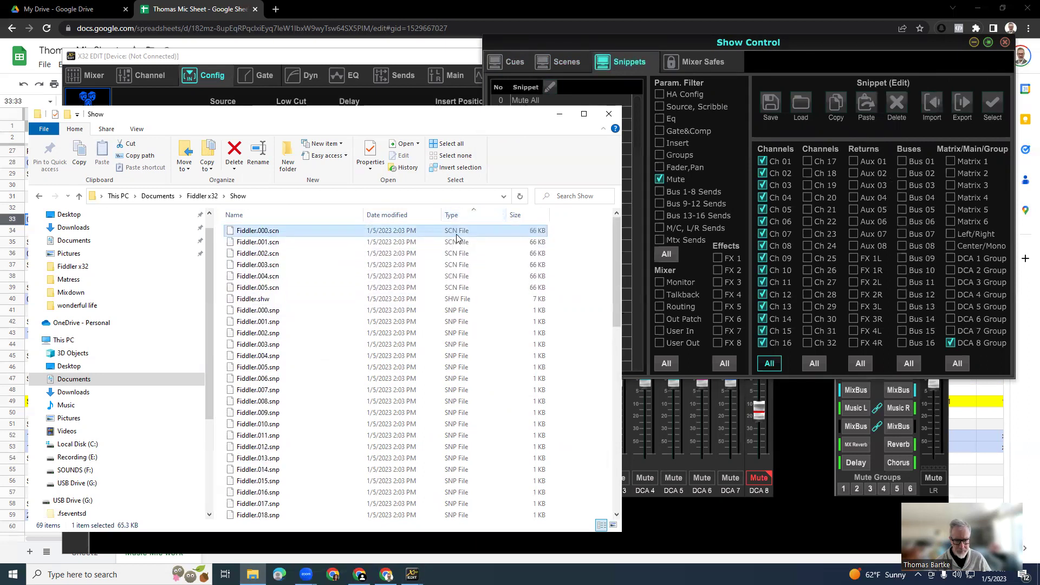
left_click(457, 288)
left_click(458, 233, "shift")
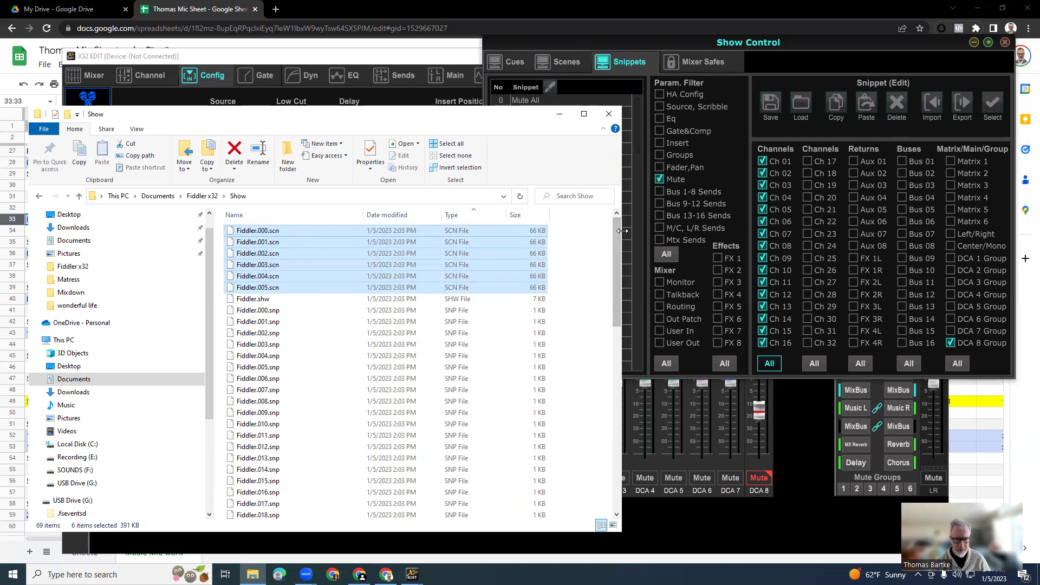
left_click_drag(623, 231, 529, 231)
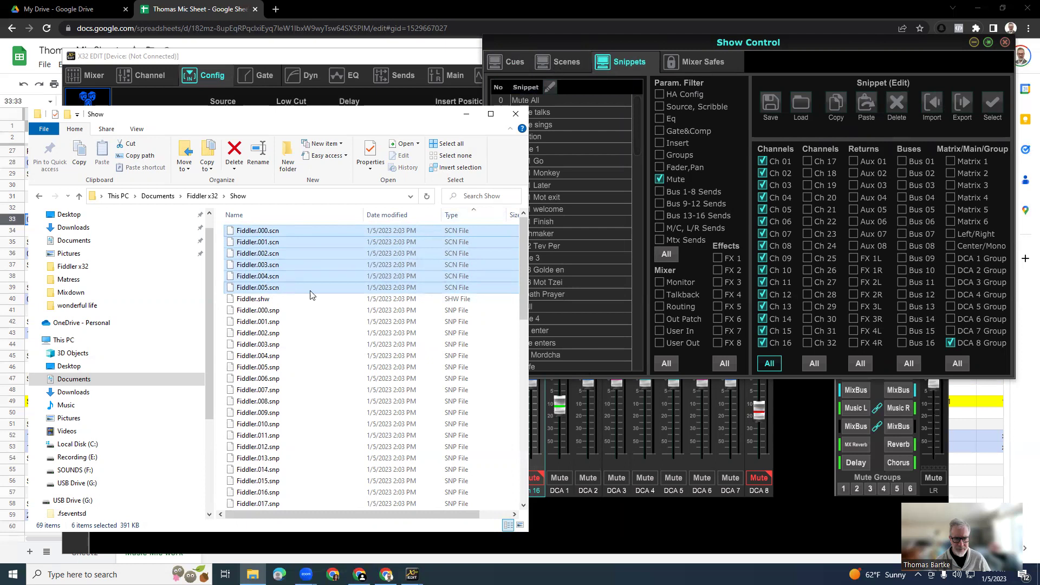
Compare Show Control's scenes and cue list against the Fiddler.shw and snippet files.
left_click(563, 63)
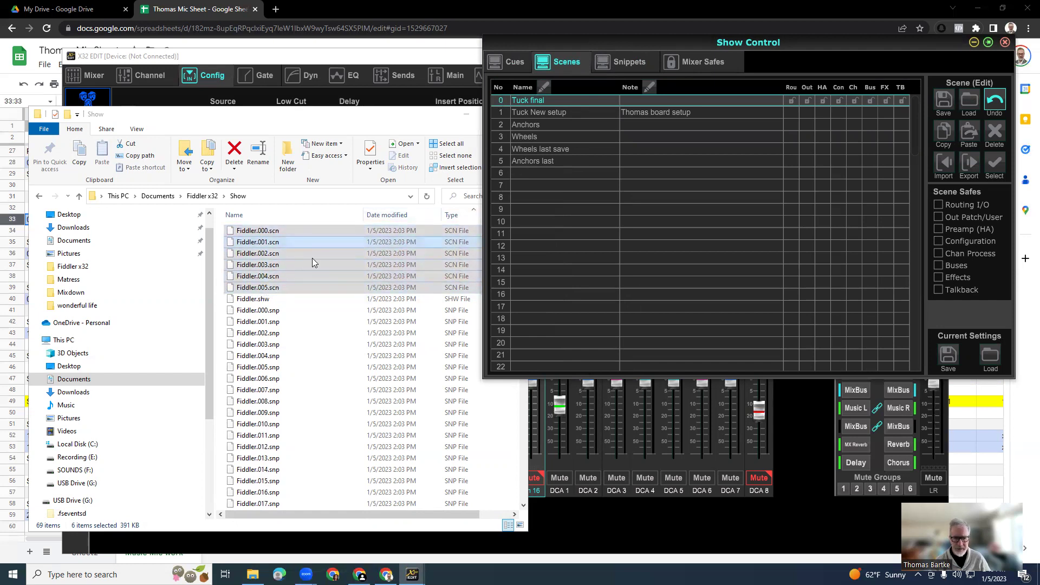
left_click(249, 301)
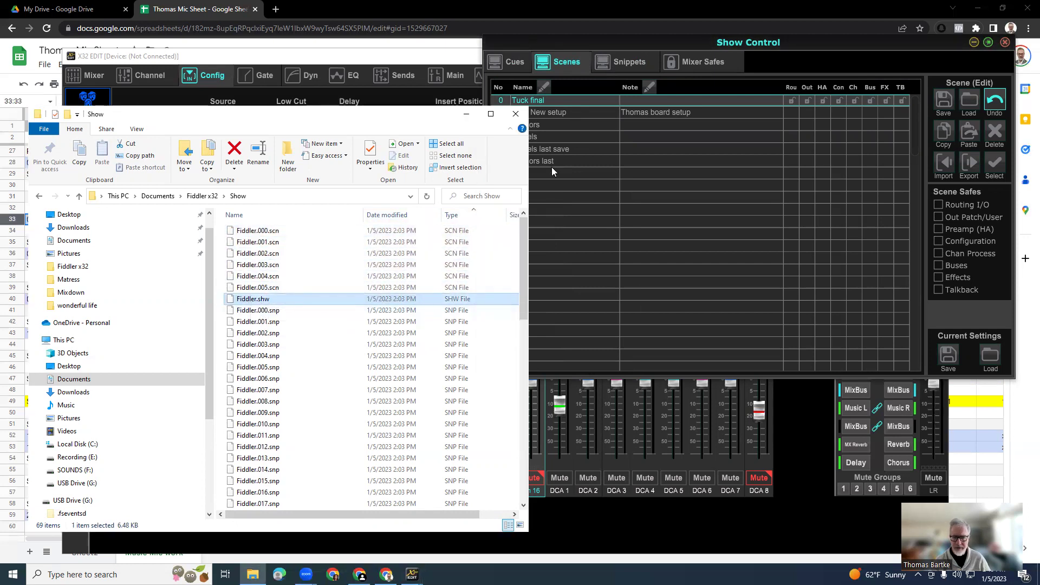
left_click(514, 65)
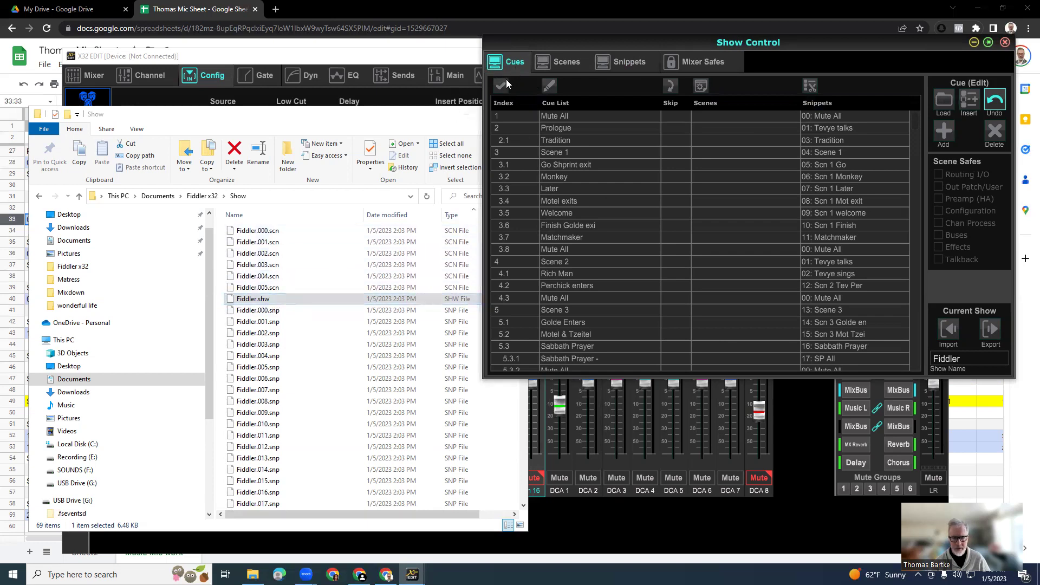
left_click(272, 313)
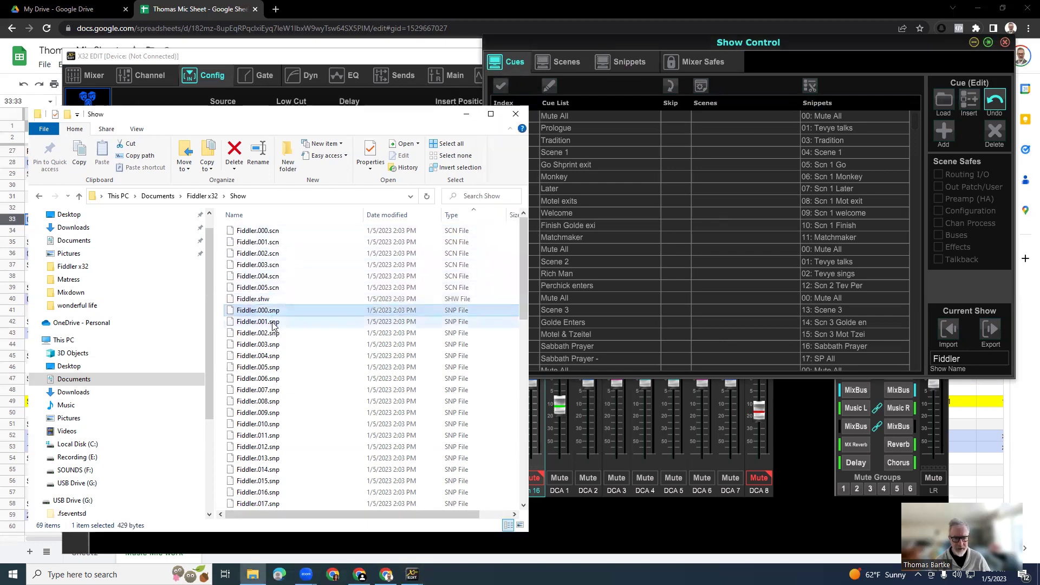
scroll(274, 320, "down", 15)
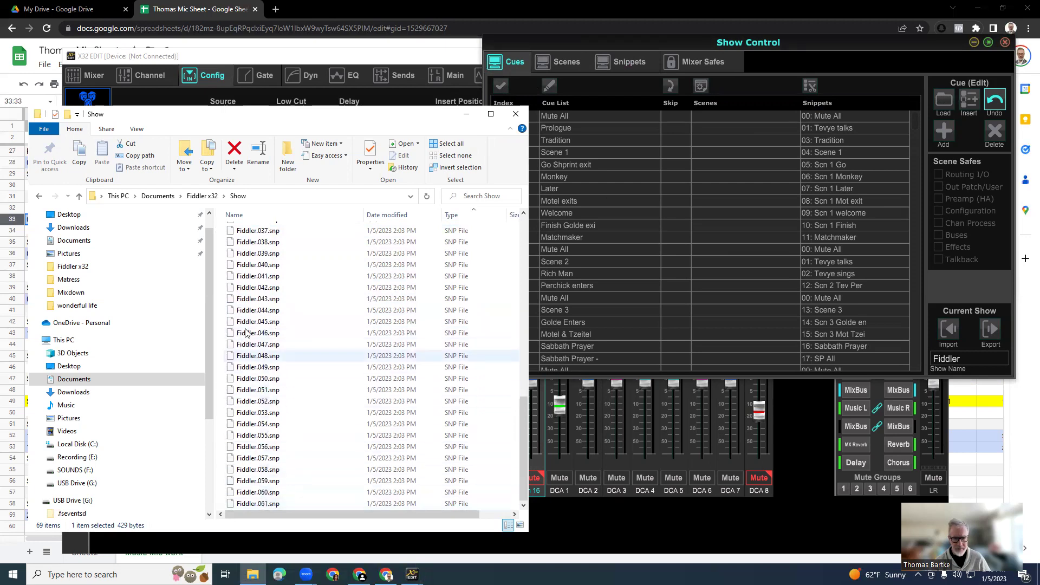
scroll(250, 325, "up", 6)
Compare the snippet list and saved scenes against the folder's first snippet and scene files.
left_click(627, 61)
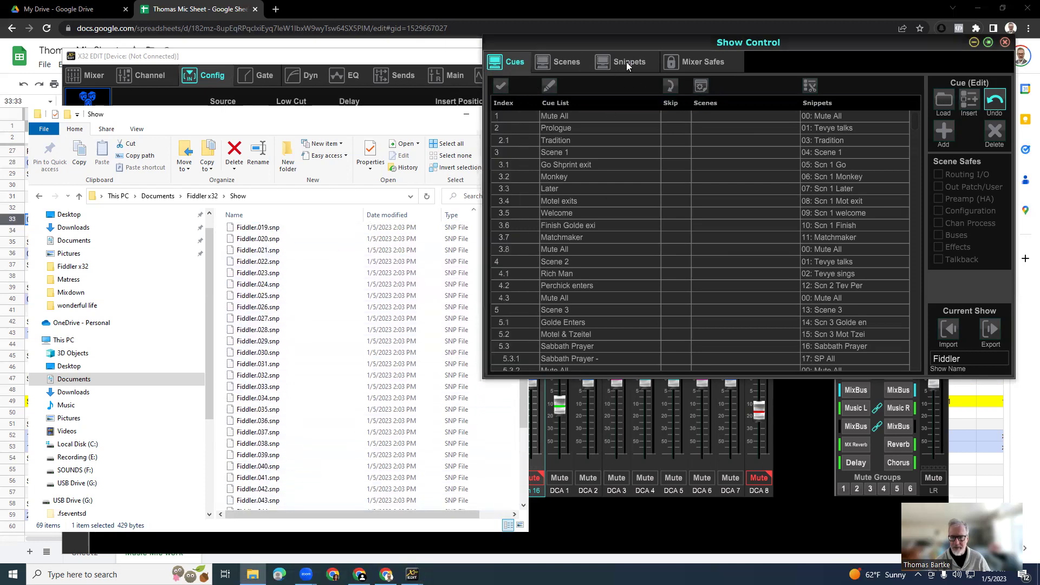
scroll(546, 304, "down", 2)
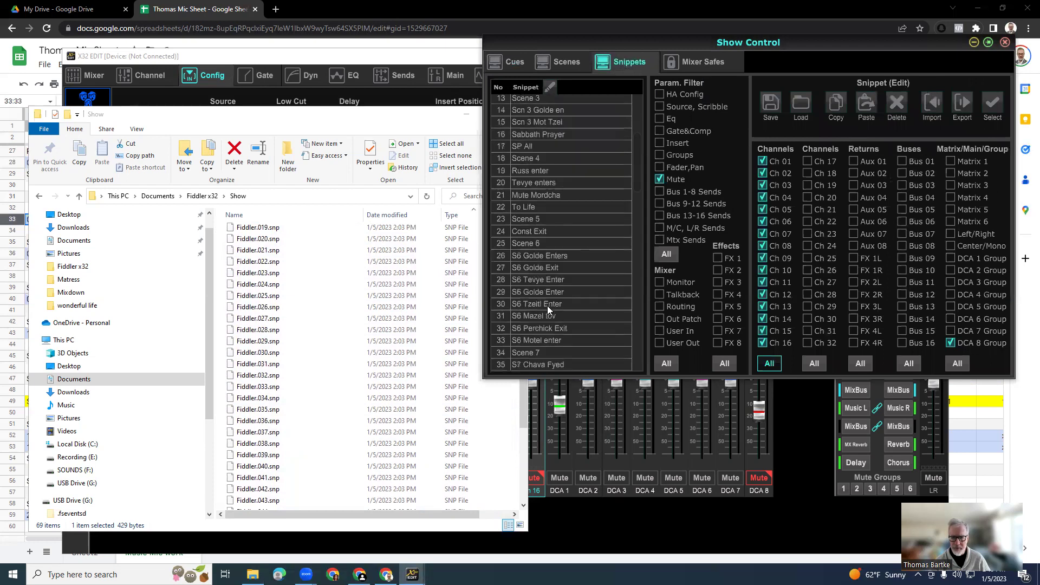
scroll(548, 301, "up", 3)
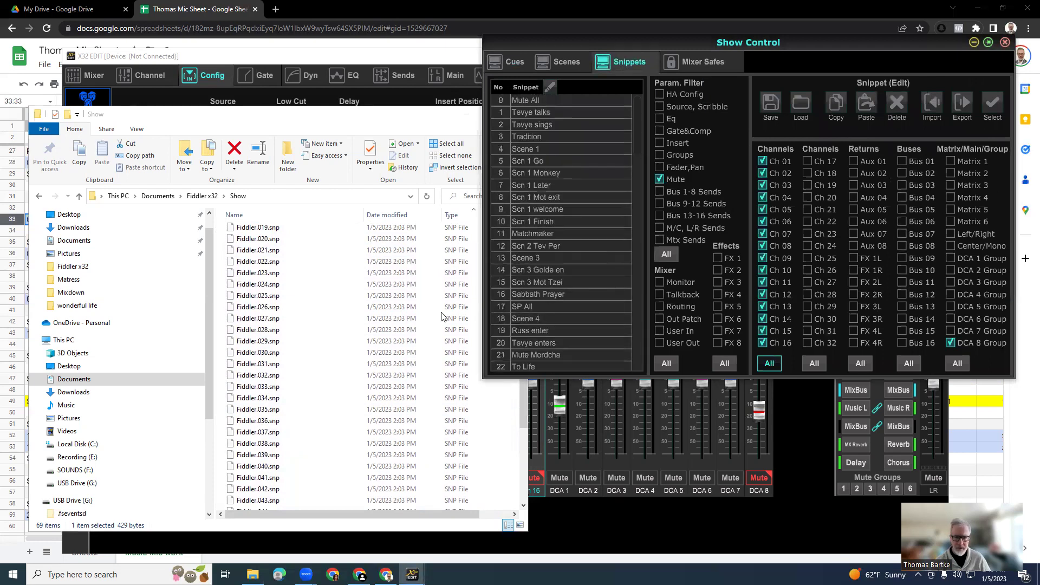
scroll(314, 347, "up", 9)
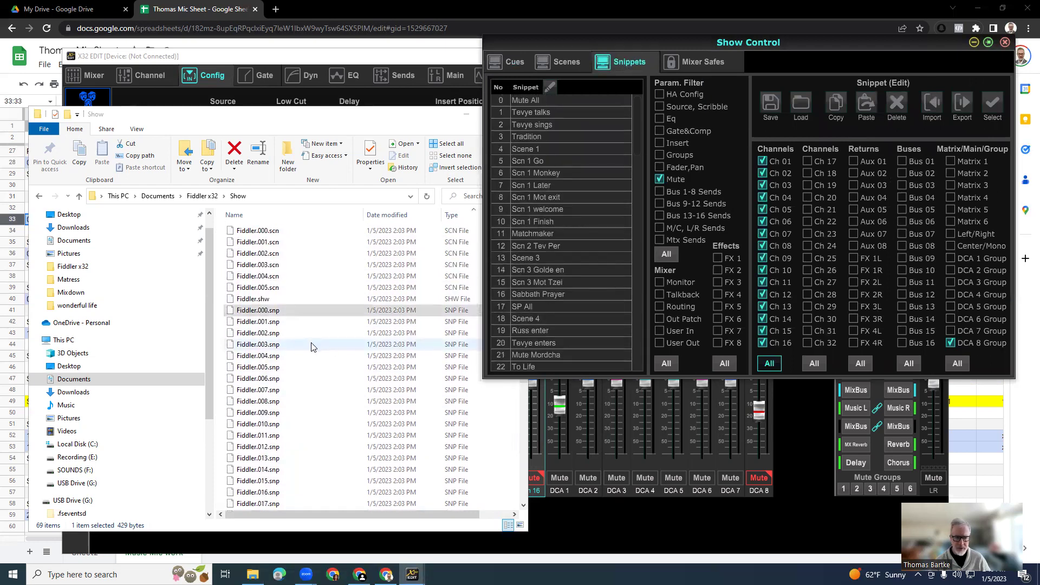
left_click(266, 232)
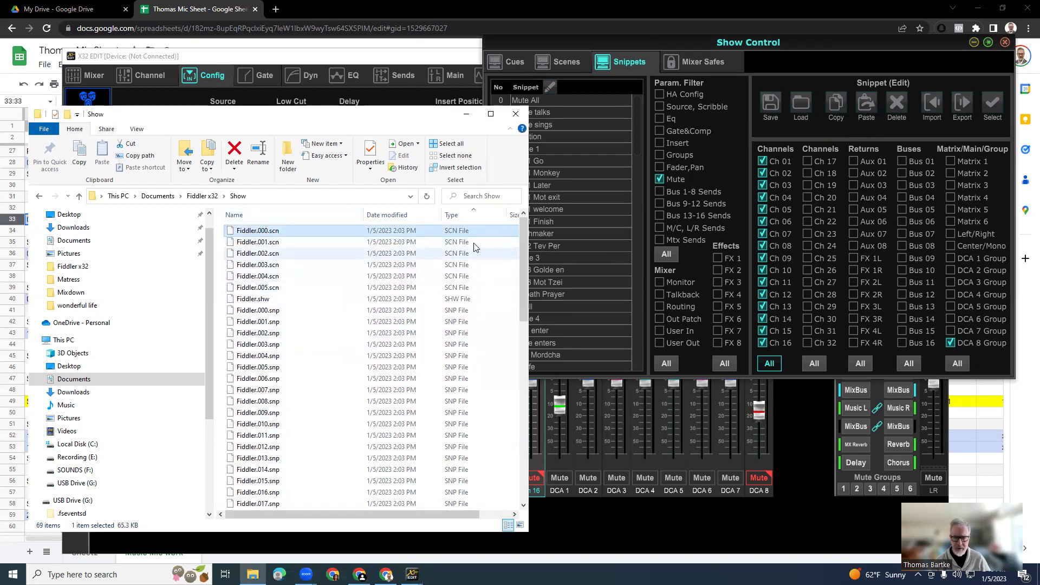
left_click(563, 63)
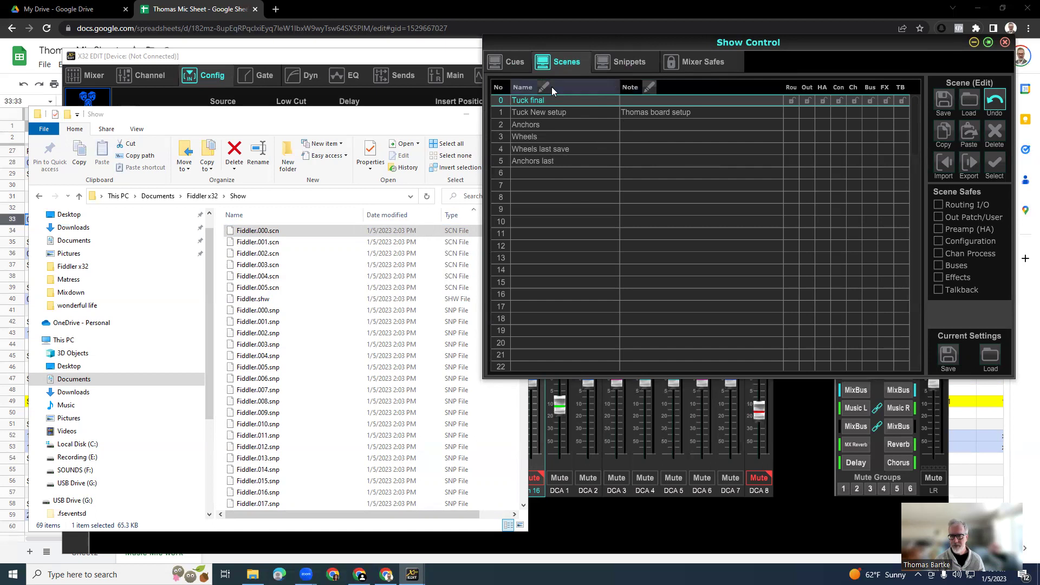
Select the Mute All cue in the cue list, then bring the X32 EDIT mixer window forward.
left_click(510, 64)
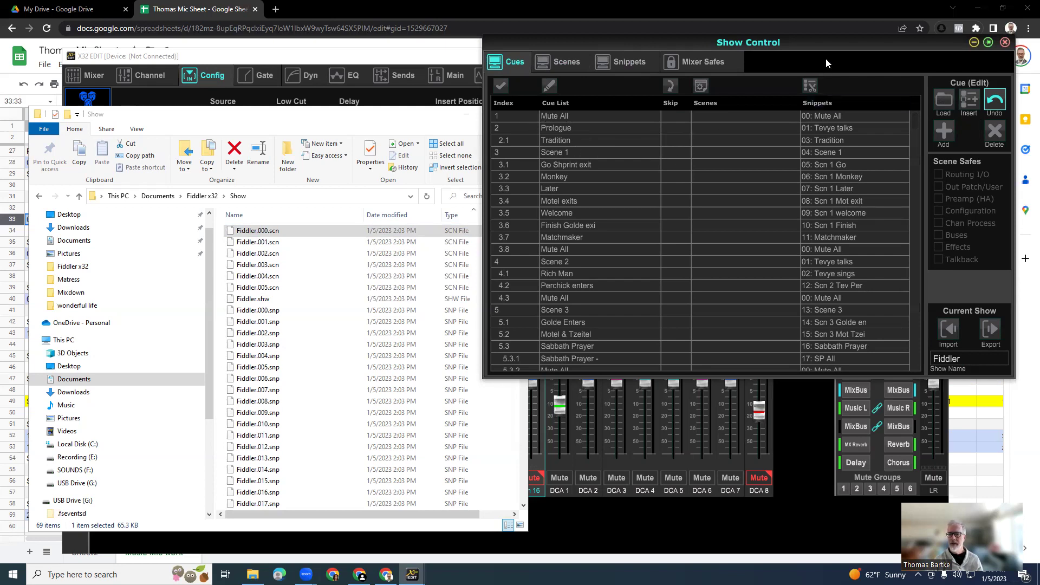
left_click(518, 120)
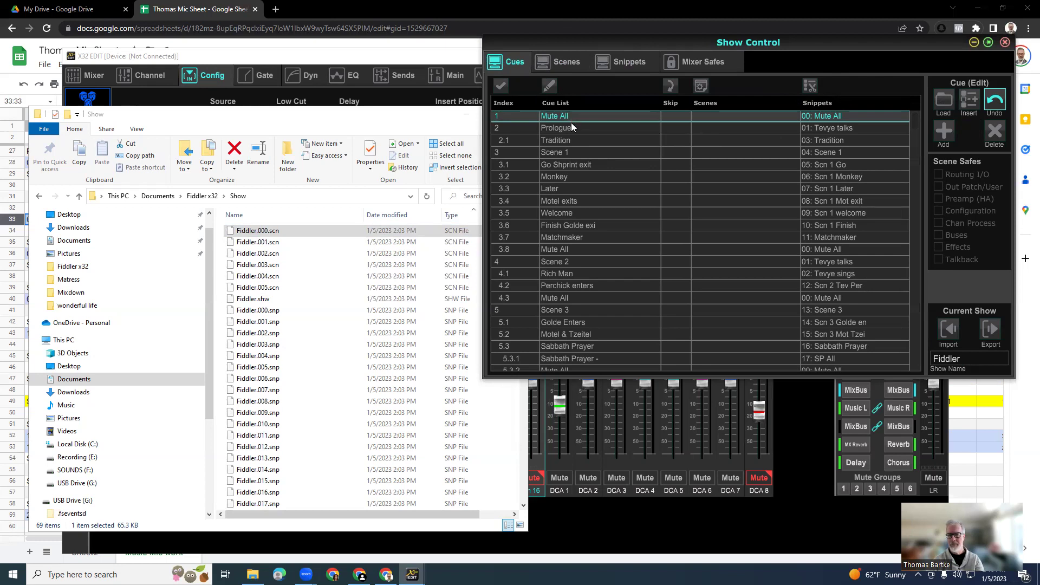
scroll(572, 330, "down", 10)
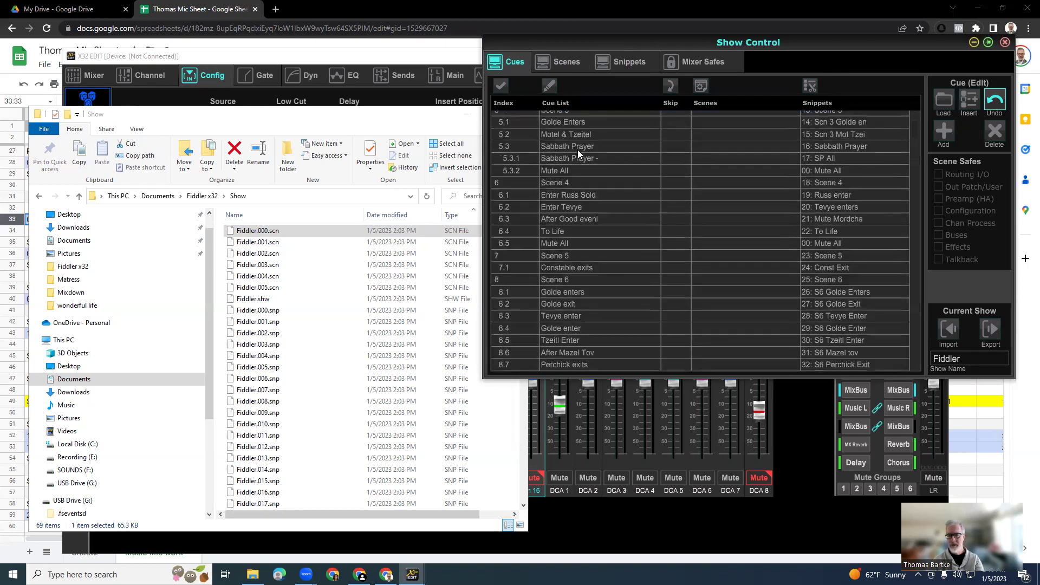
scroll(579, 199, "up", 10)
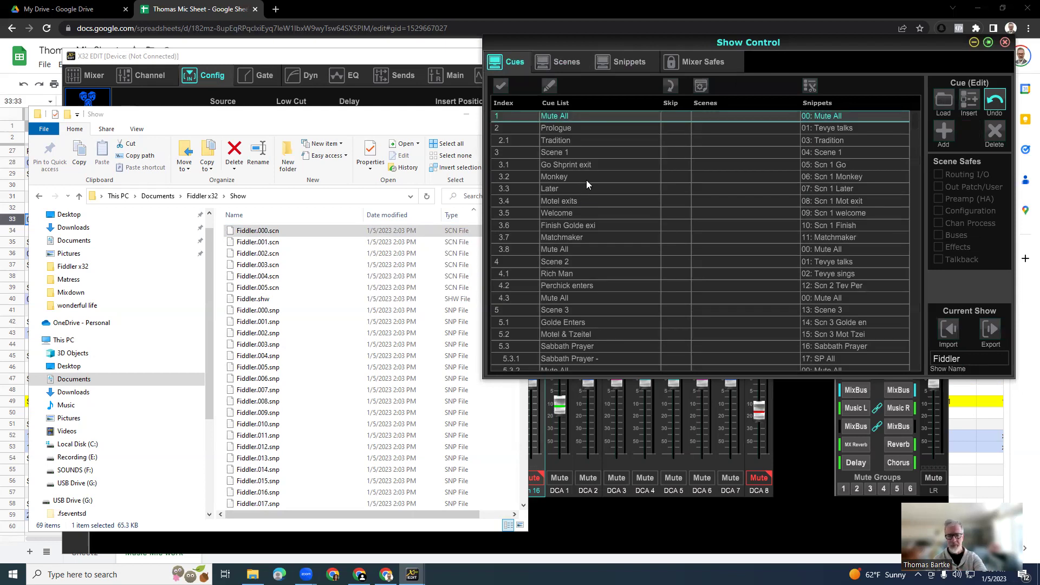
left_click(407, 60)
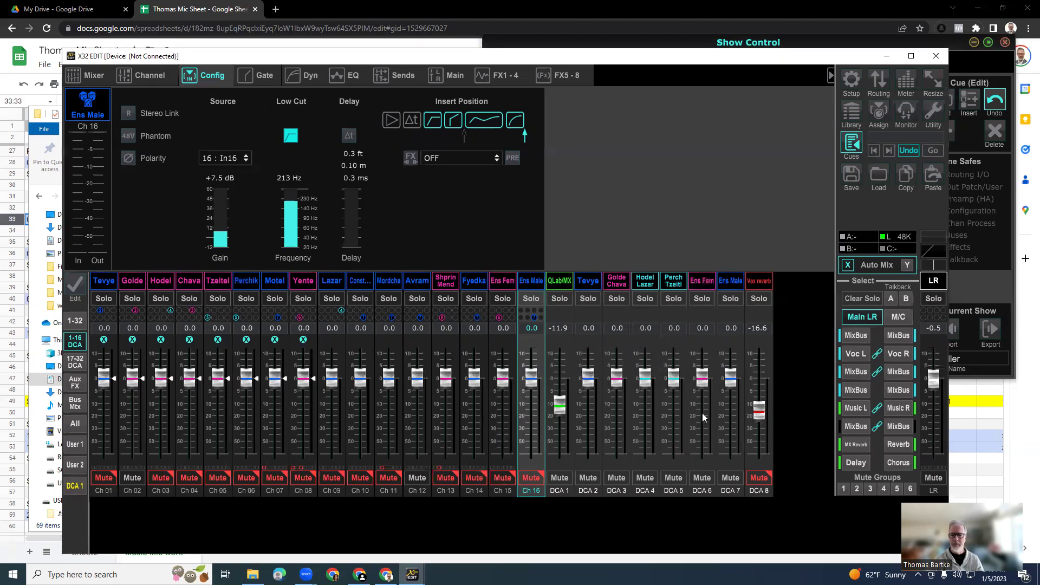
Bring the Show Control window with the Fiddler cue list back in front of the mixer.
left_click(958, 63)
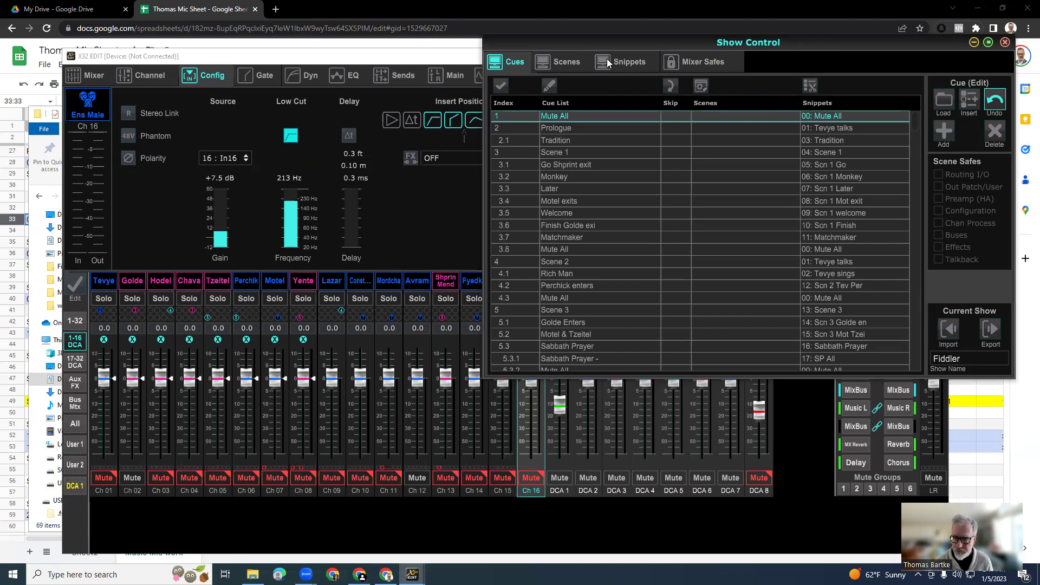
Open the Scenes list and delete the Tuck final, Tuck New setup and Anchors scenes.
left_click(568, 61)
left_click(507, 61)
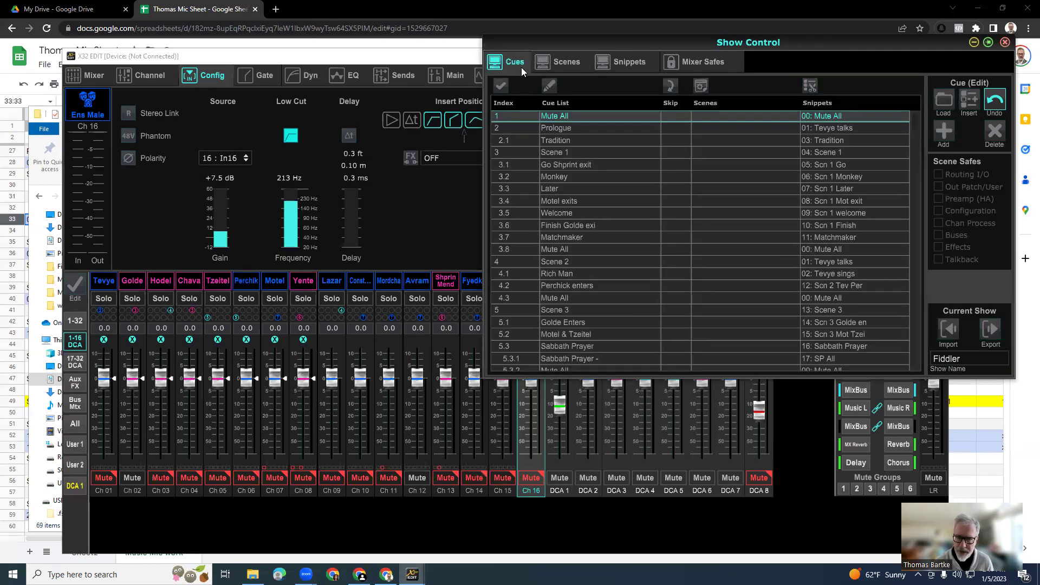
left_click(563, 61)
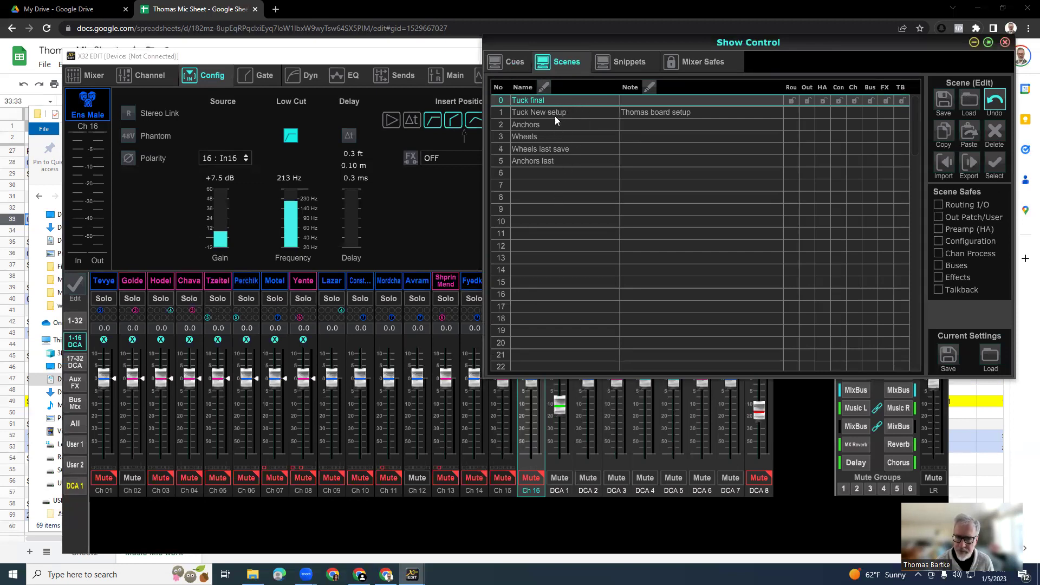
left_click(995, 132)
left_click(722, 233)
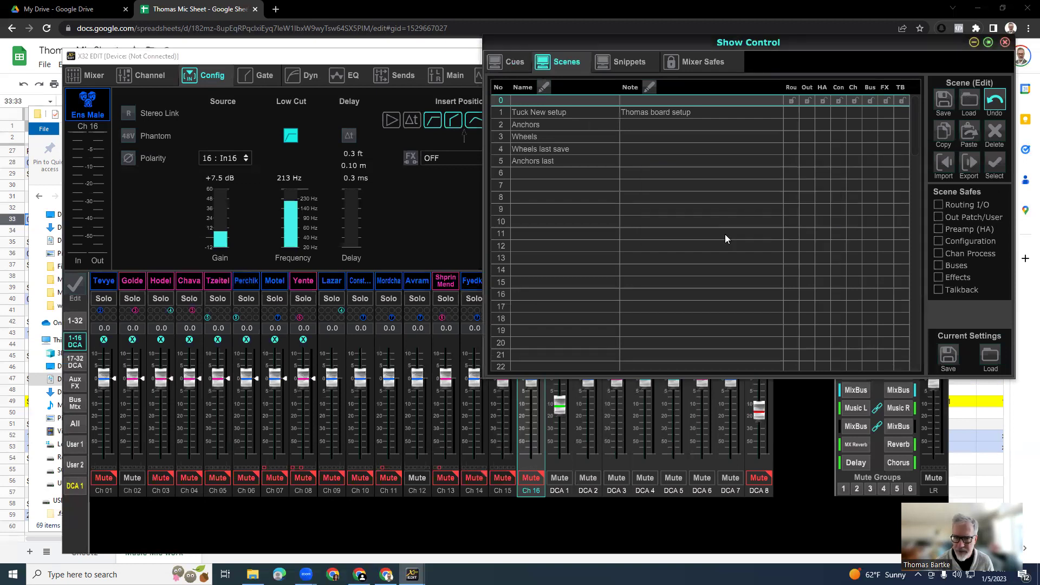
left_click(574, 111)
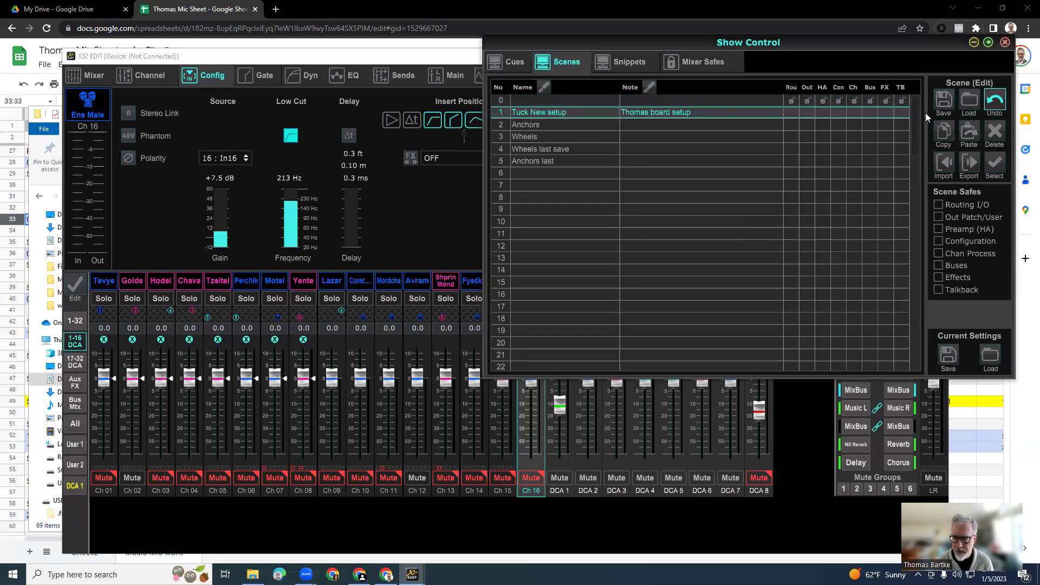
left_click(994, 131)
left_click(721, 232)
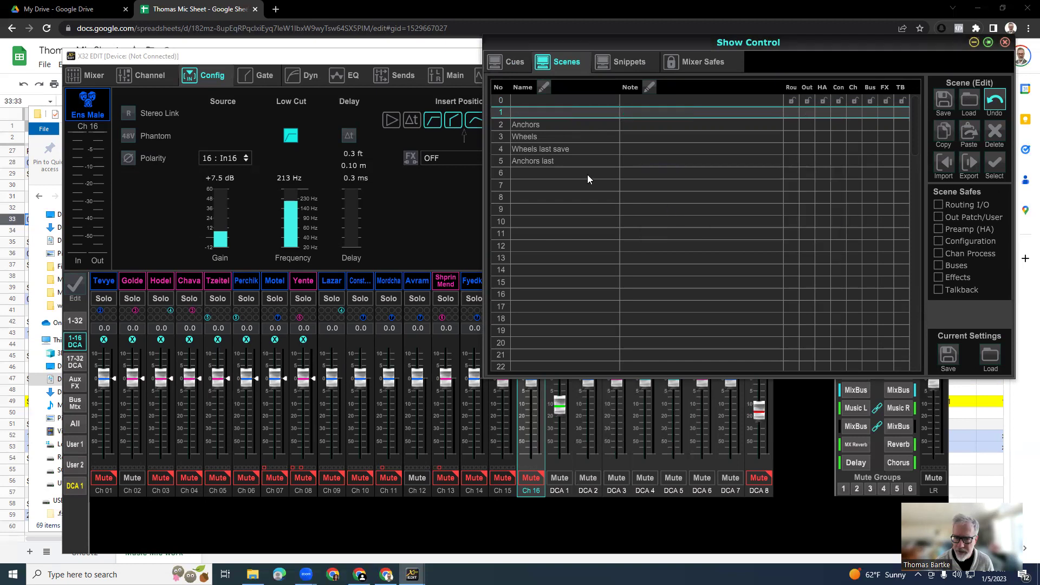
left_click(546, 124)
left_click(997, 130)
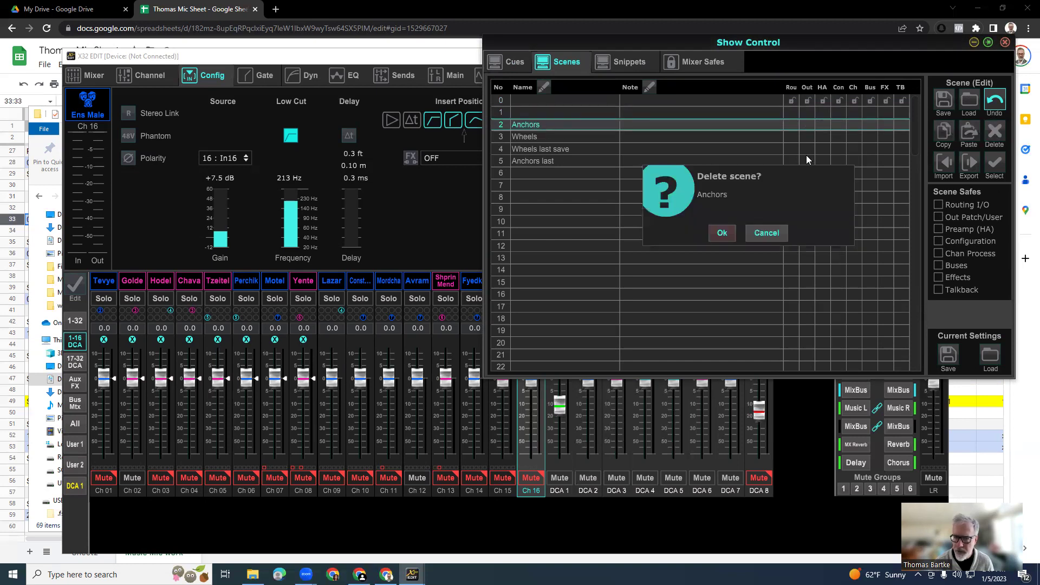
left_click(721, 232)
Delete the Wheels, Wheels last save and Anchors last scenes, leaving empty slot 0 selected.
left_click(558, 139)
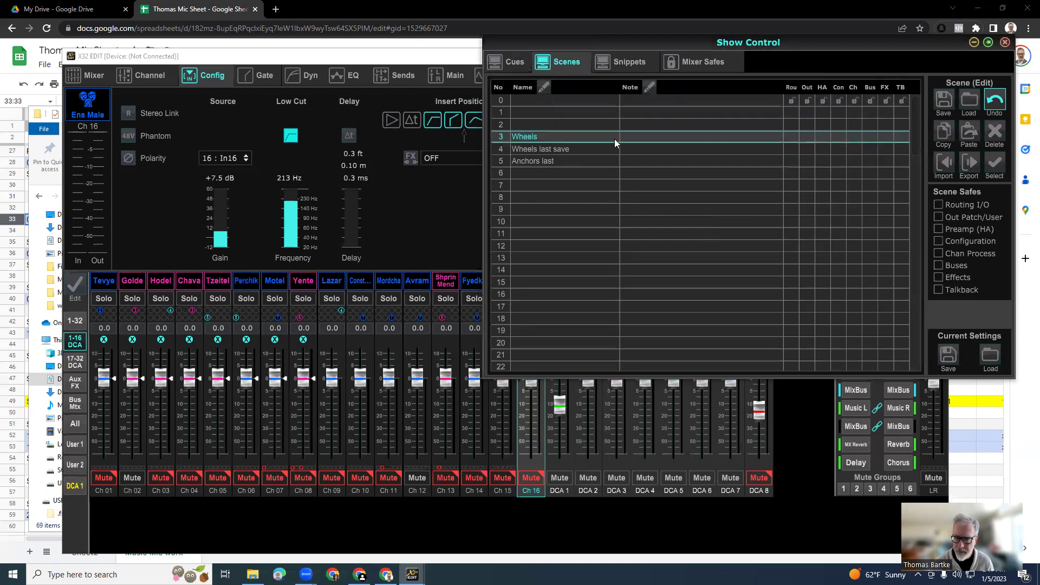
left_click(997, 135)
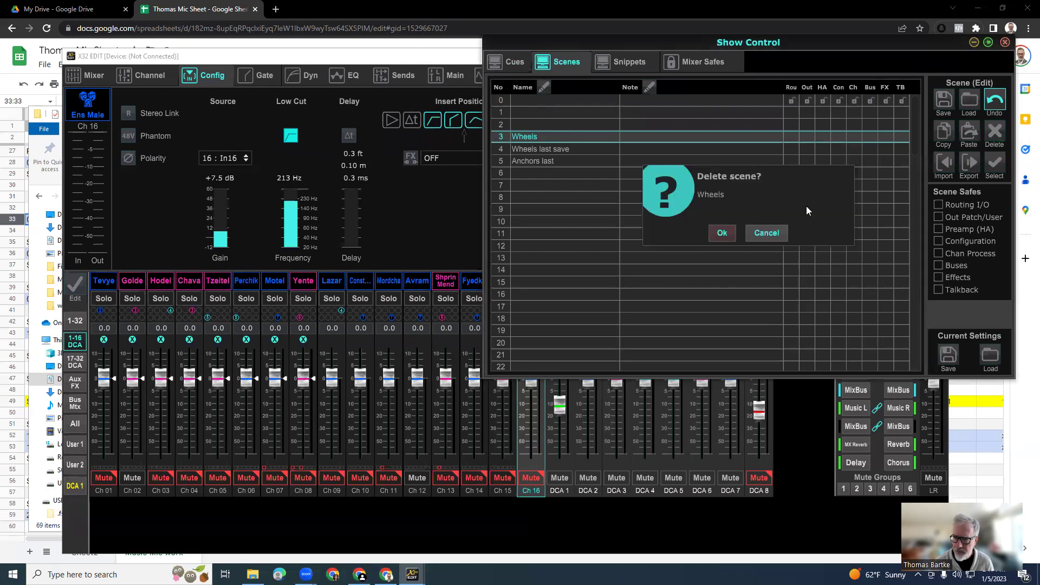
left_click(720, 232)
left_click(541, 148)
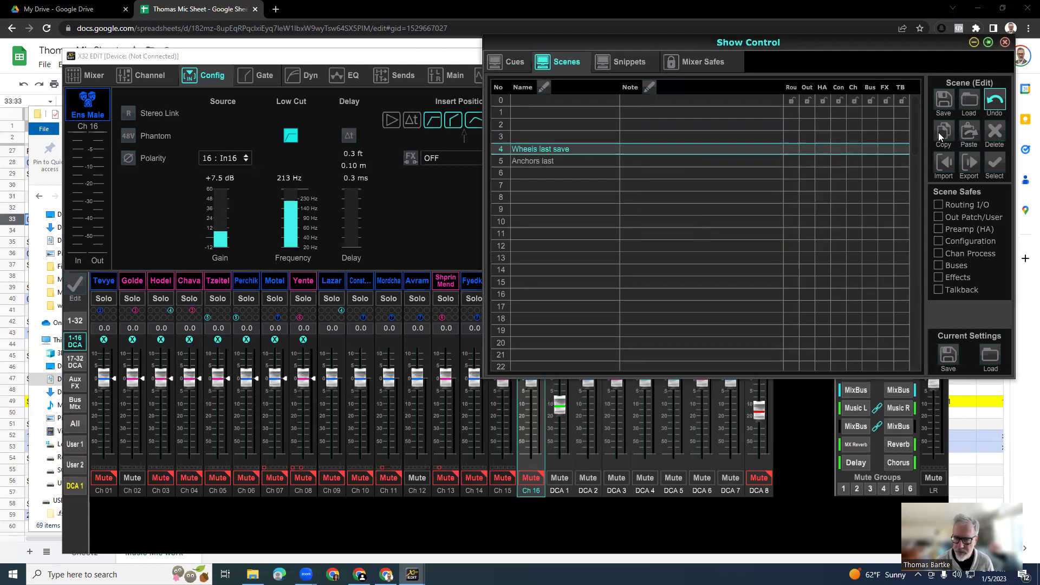
left_click(995, 133)
left_click(722, 233)
left_click(554, 161)
left_click(995, 133)
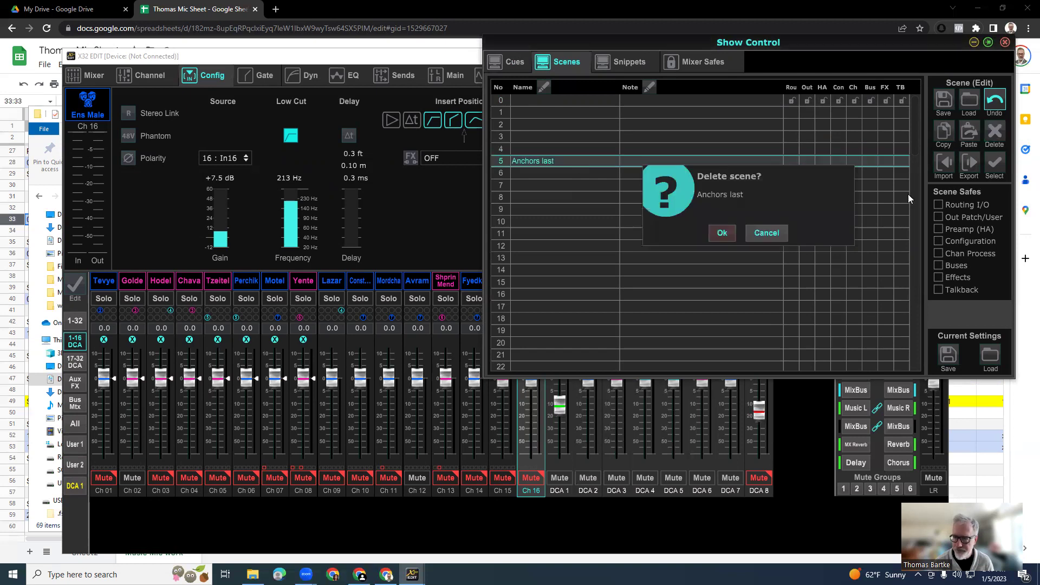
left_click(725, 233)
left_click(556, 100)
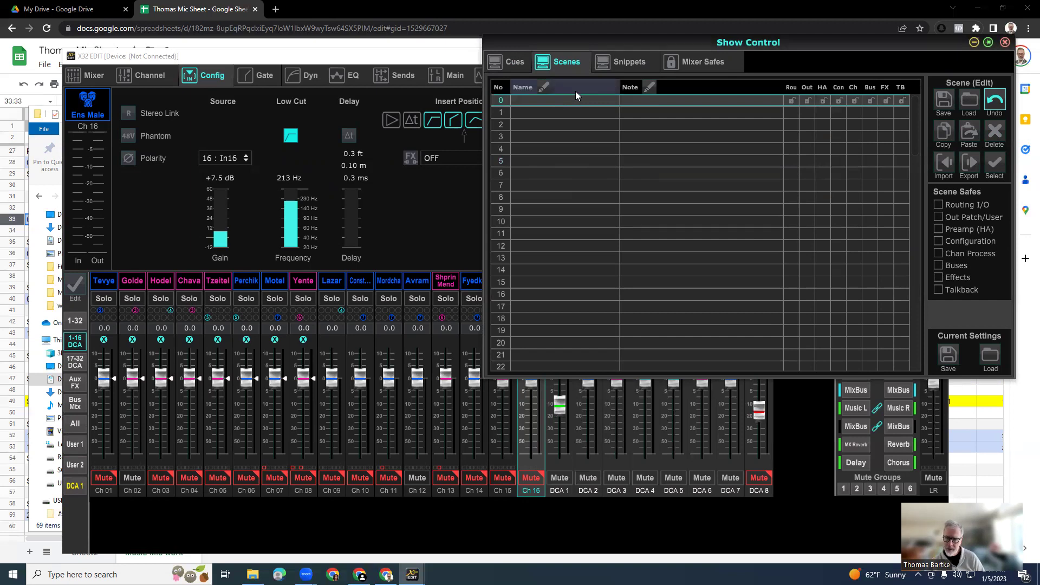
Save the current board settings to scene 0 as 'Fiddler Board Settings', then rename it 'Fiddler board settings'.
left_click(944, 101)
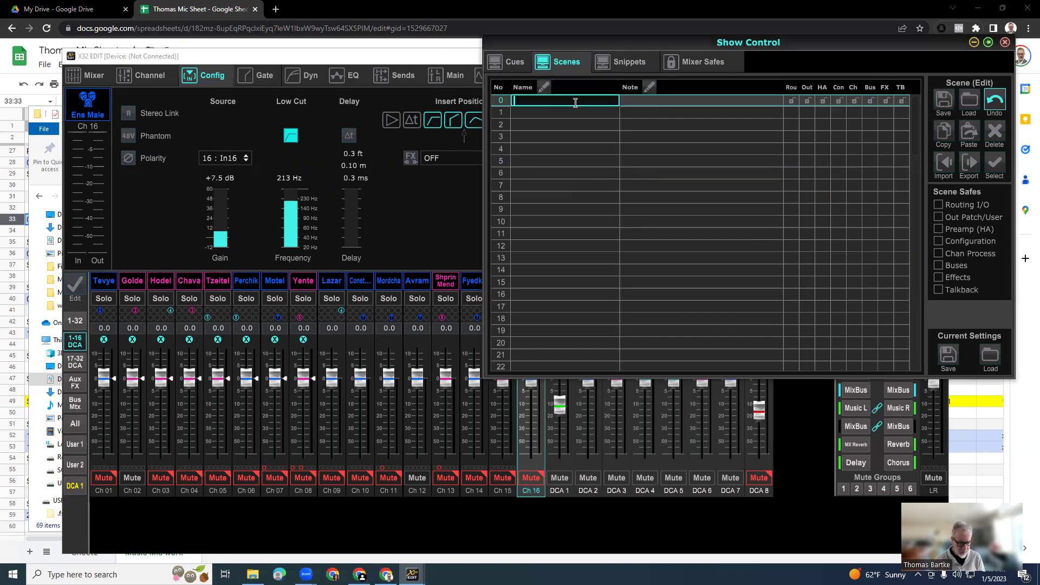
type("Fiddler ")
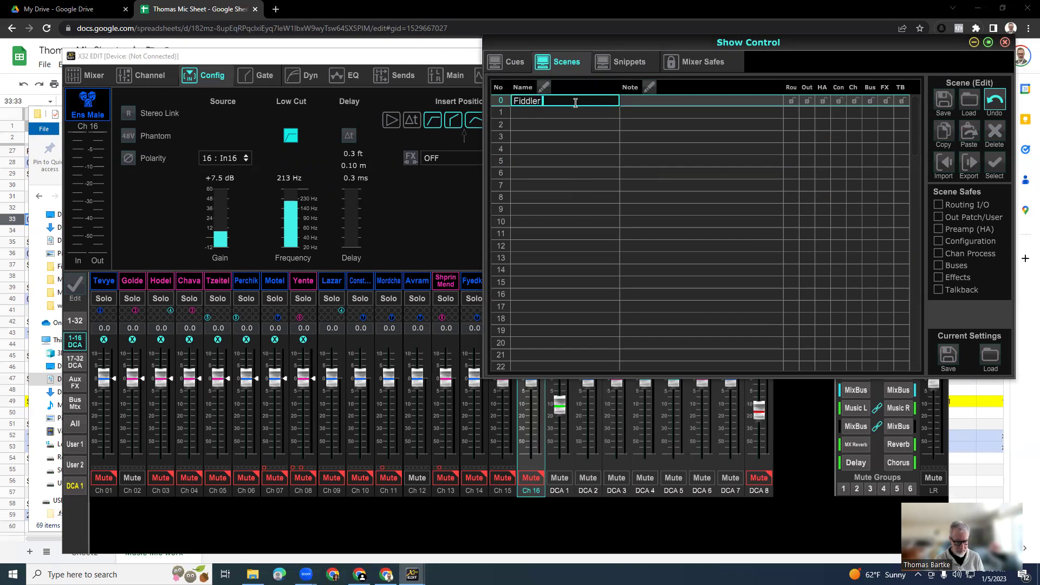
type("Board Settings")
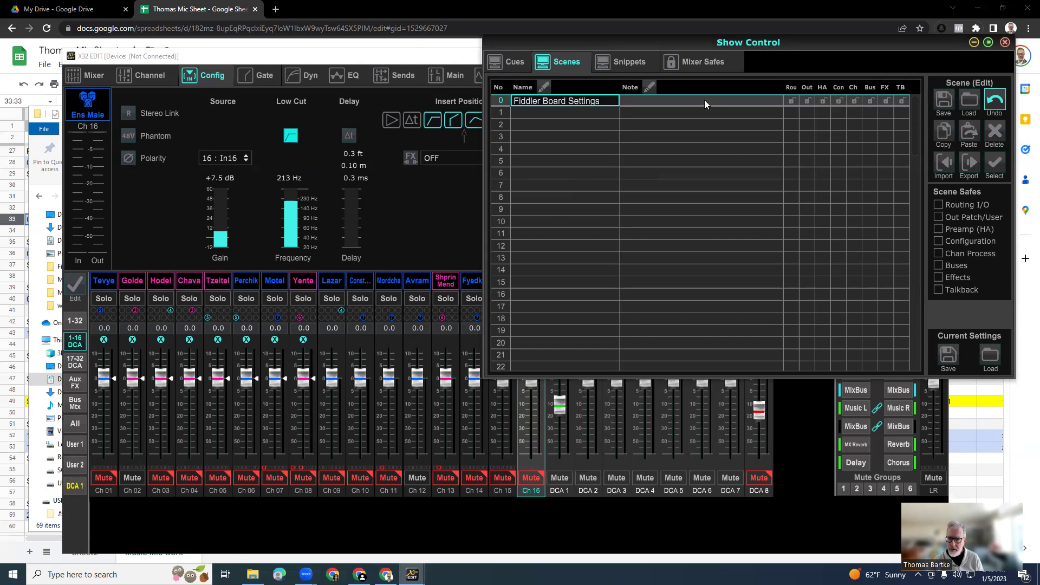
key("Return")
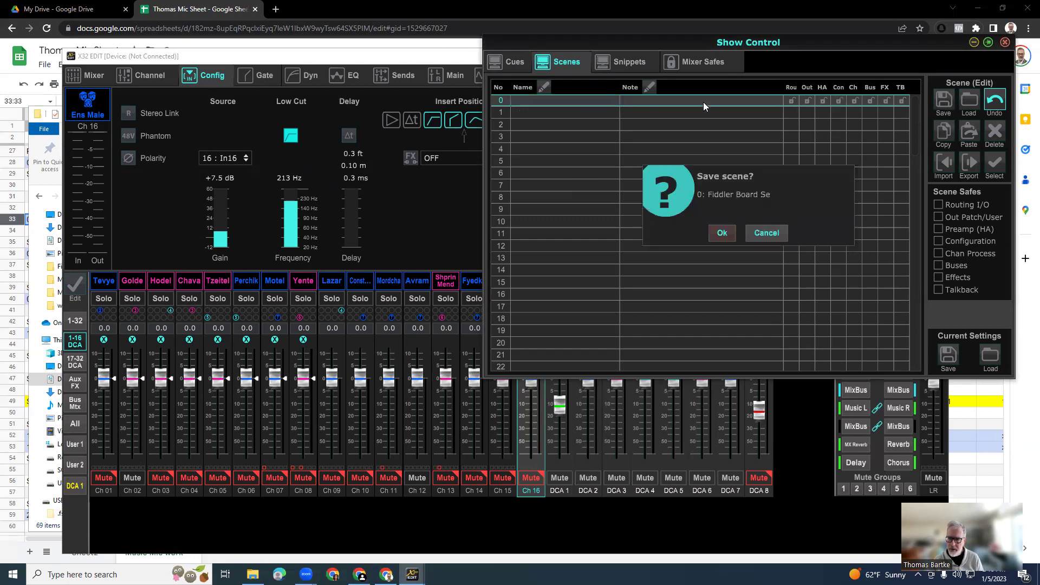
left_click(722, 233)
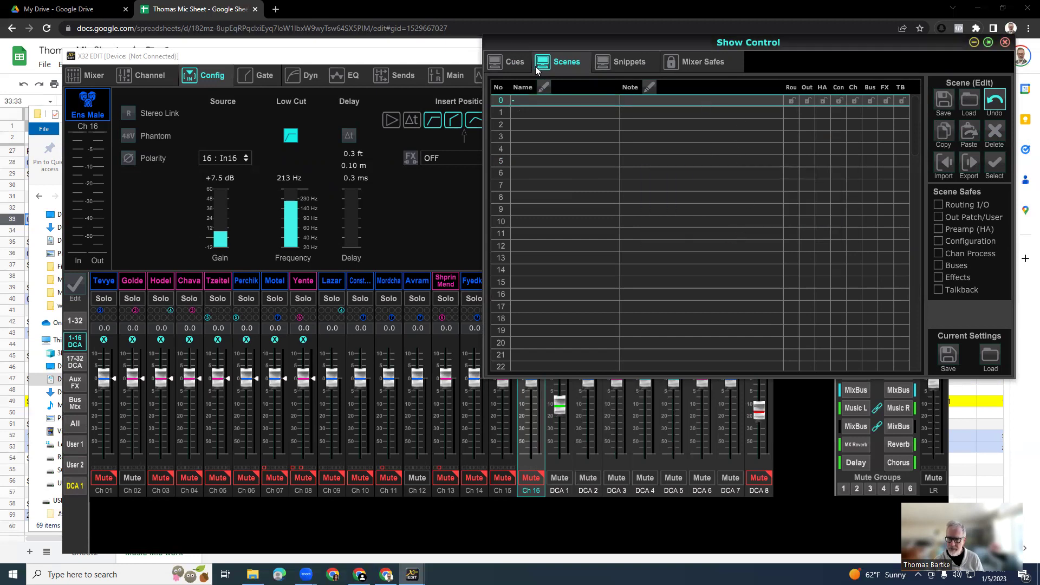
double_click(531, 100)
type("F")
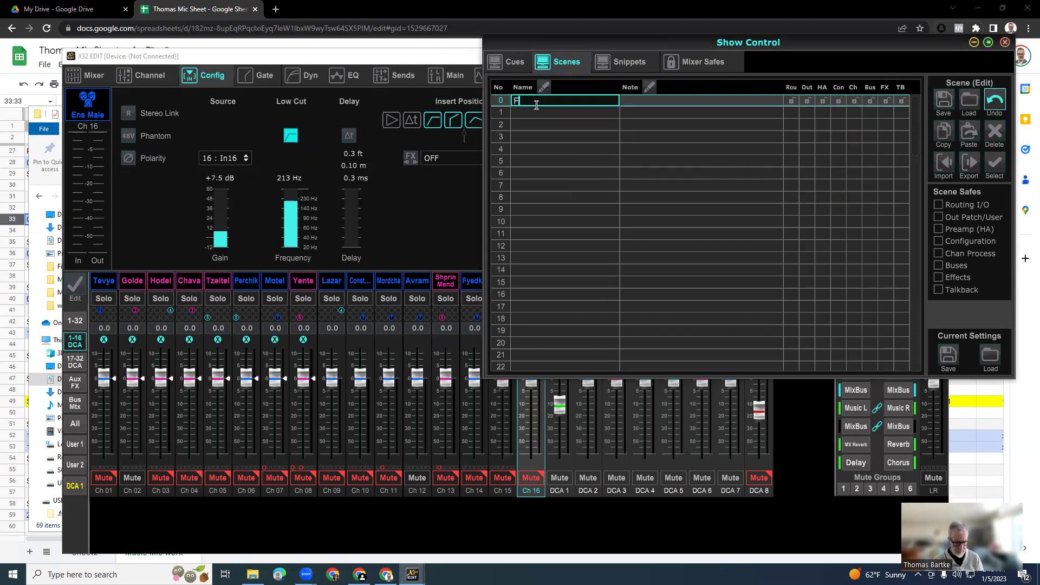
type("iddler board settings")
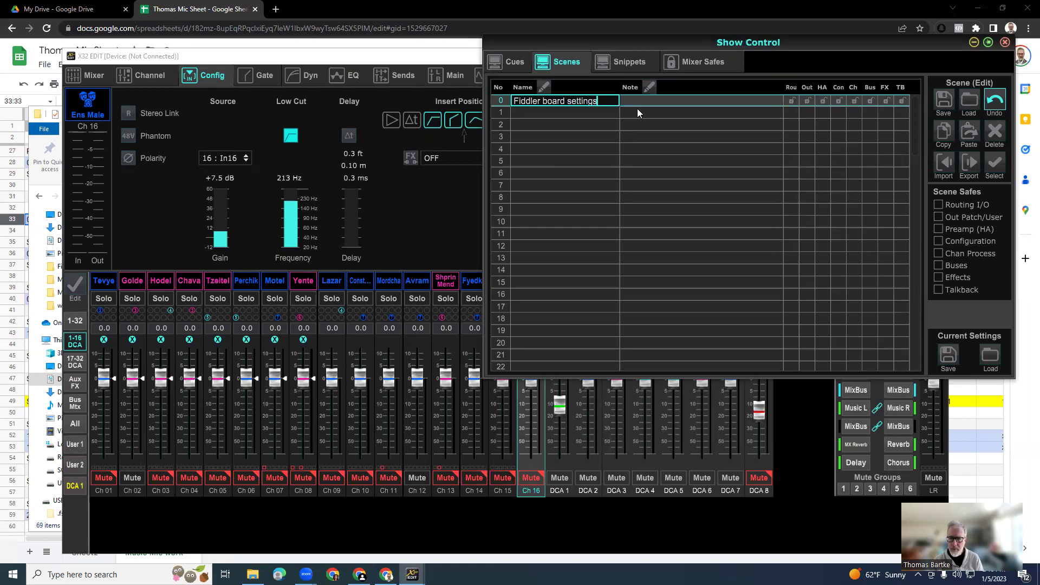
key("Return")
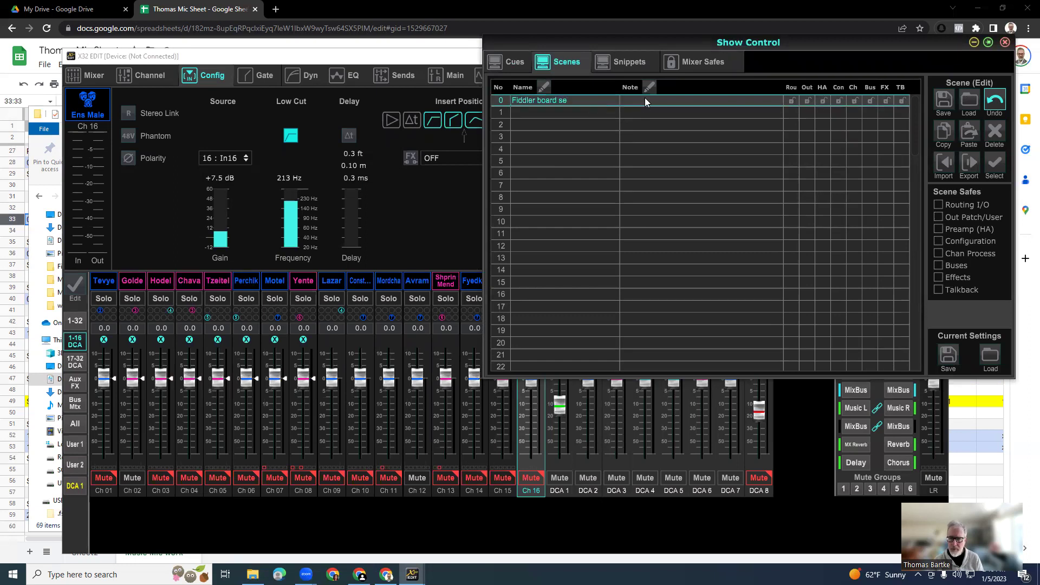
Trim scene 0's name to 'Fiddler board' and re-save it with the current settings.
double_click(559, 101)
left_click(558, 102)
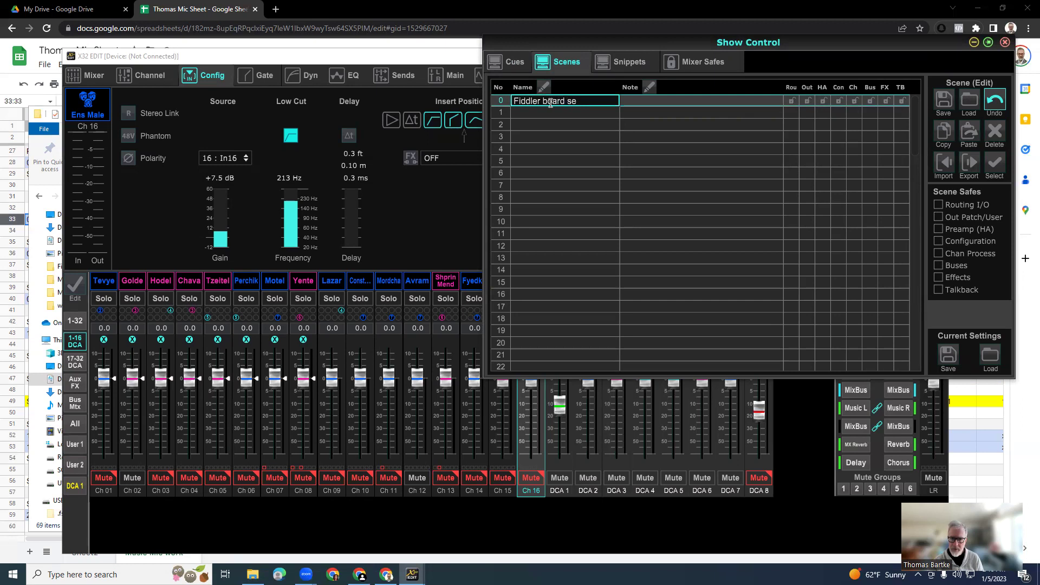
left_click_drag(542, 102, 565, 102)
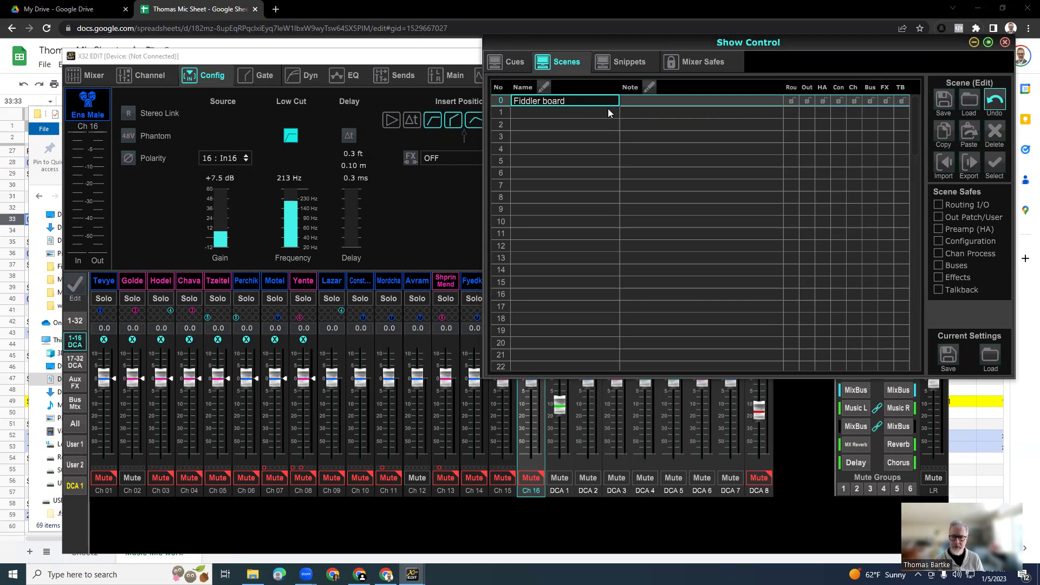
key("Return")
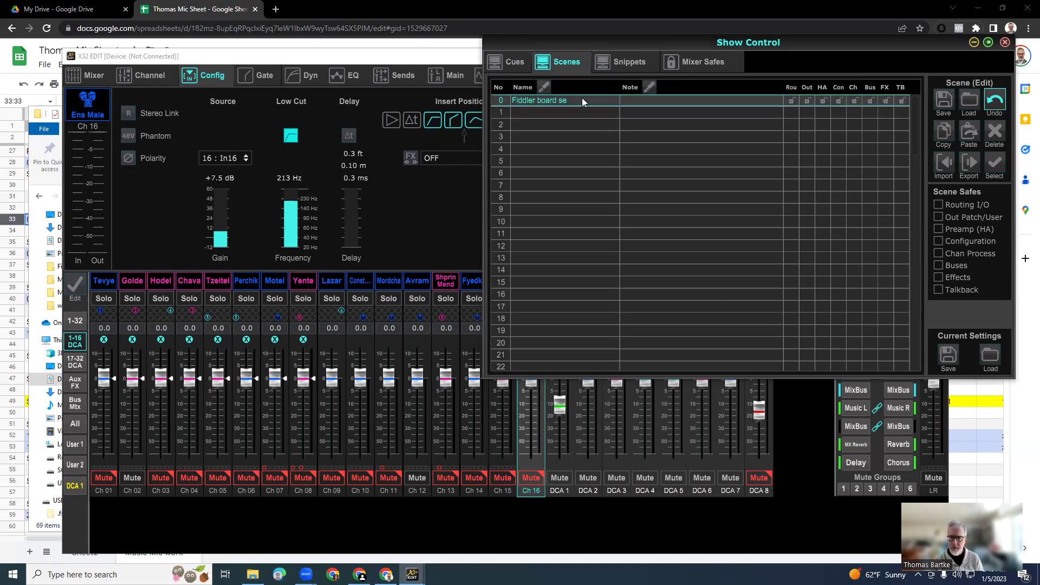
double_click(578, 98)
left_click(579, 101)
key("BackSpace")
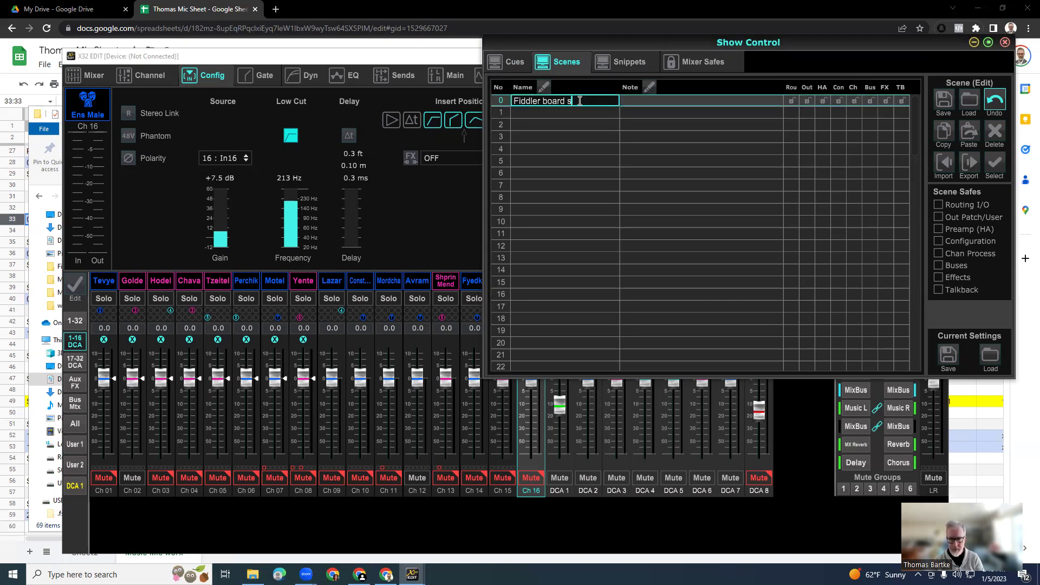
key("BackSpace")
key("Return")
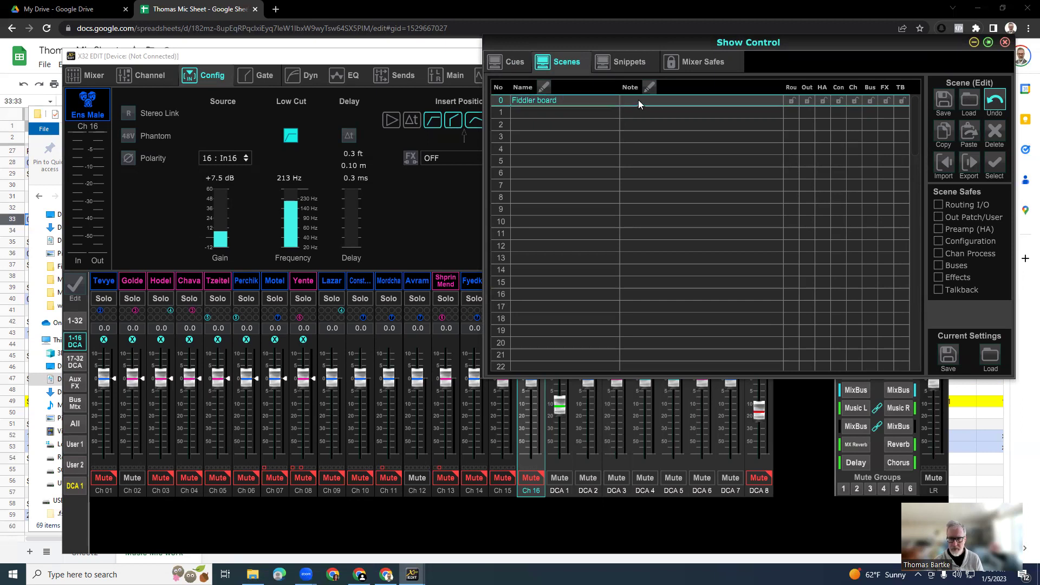
left_click(934, 104)
left_click(722, 233)
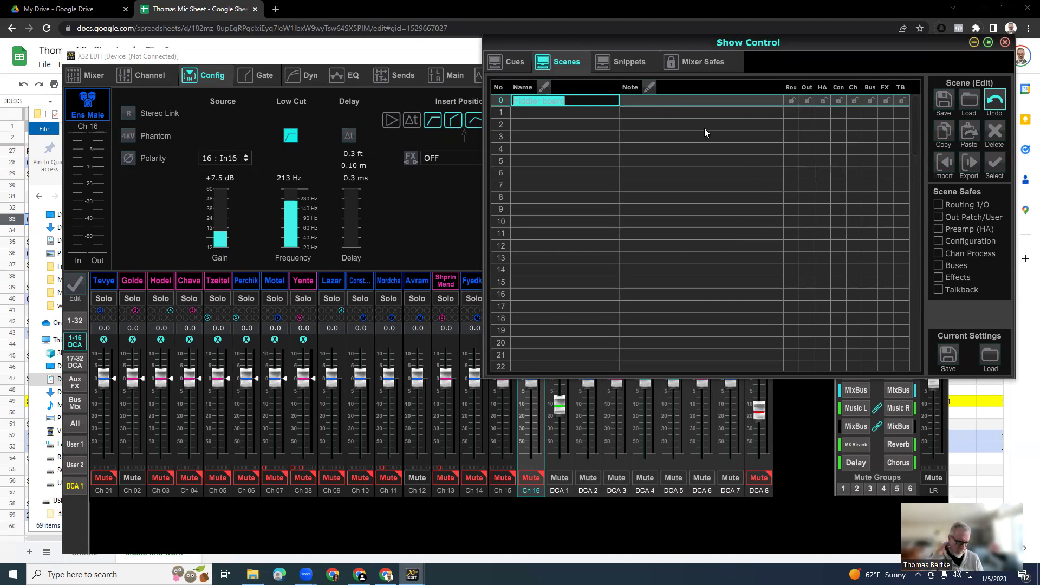
Load the Mute All cue, overwrite scene 0 Fiddler board with it, and start the show export.
left_click(520, 58)
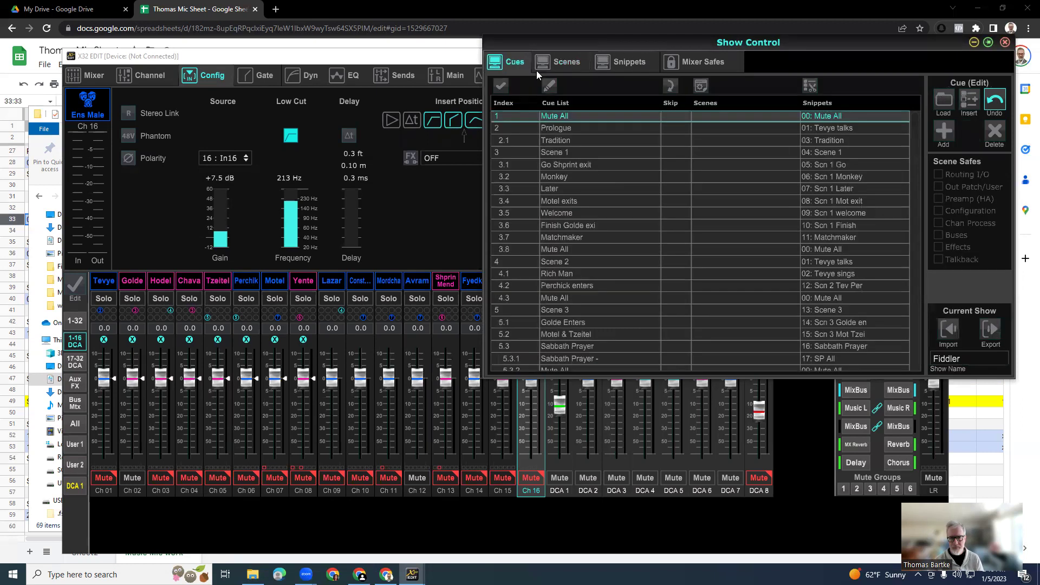
double_click(592, 115)
left_click(721, 233)
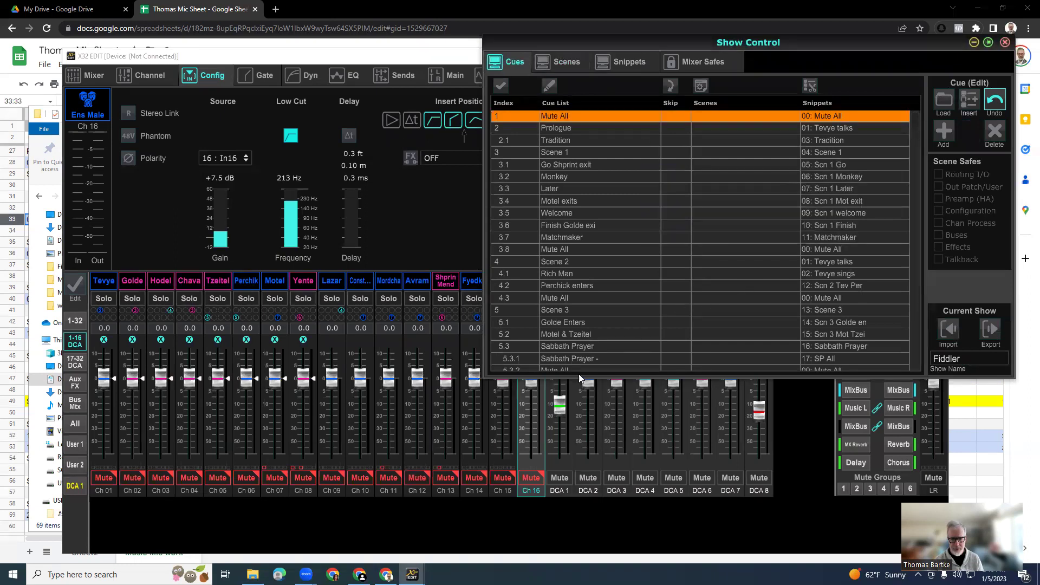
left_click(567, 63)
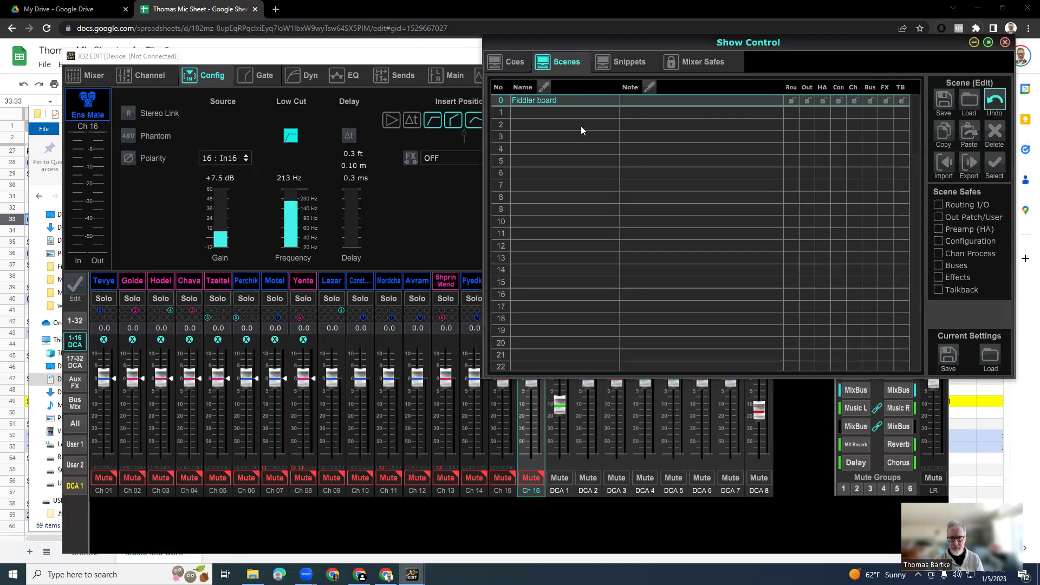
left_click(942, 103)
left_click(722, 234)
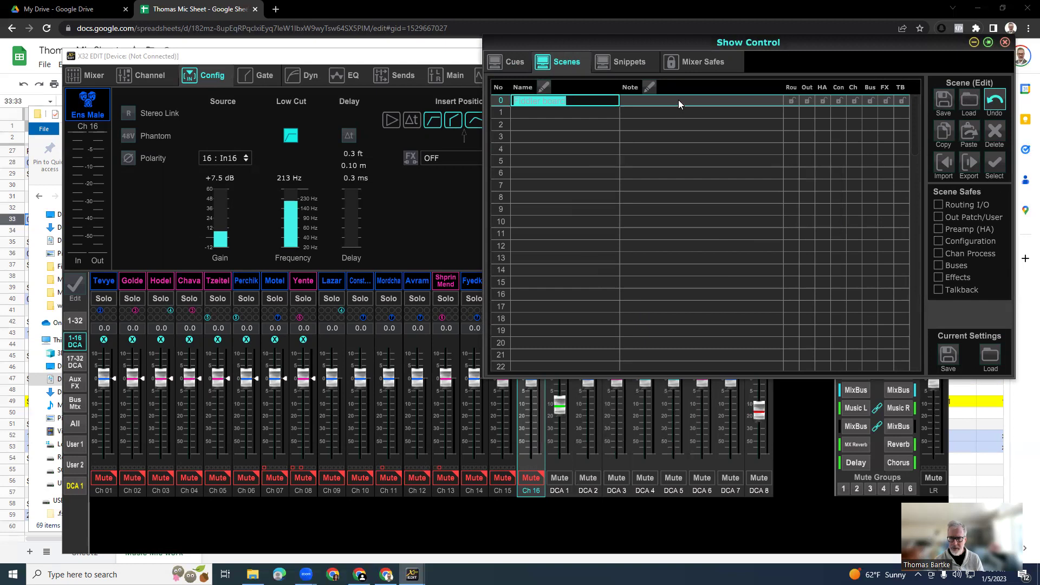
key("Return")
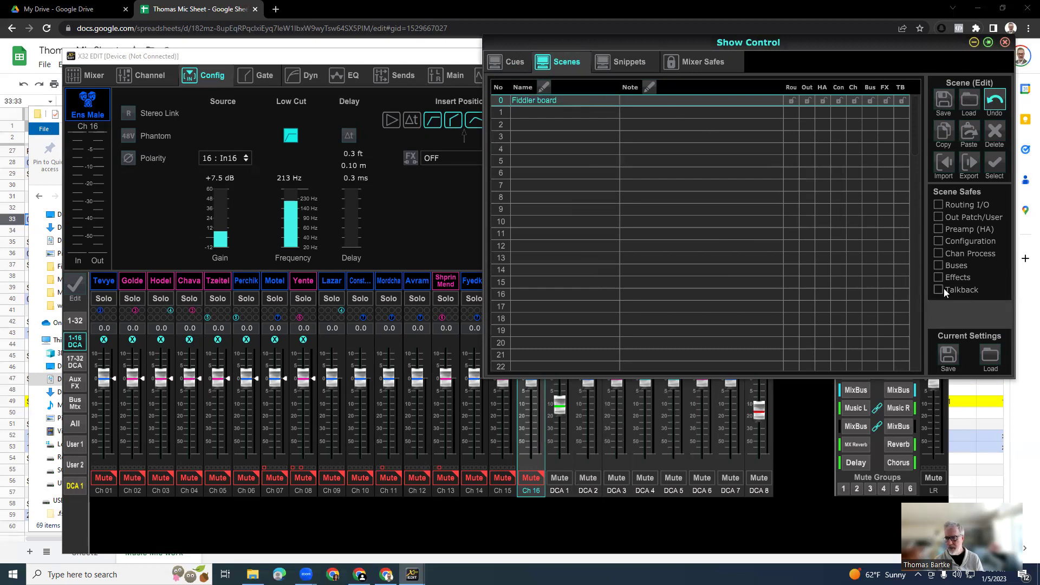
left_click(513, 65)
left_click(991, 331)
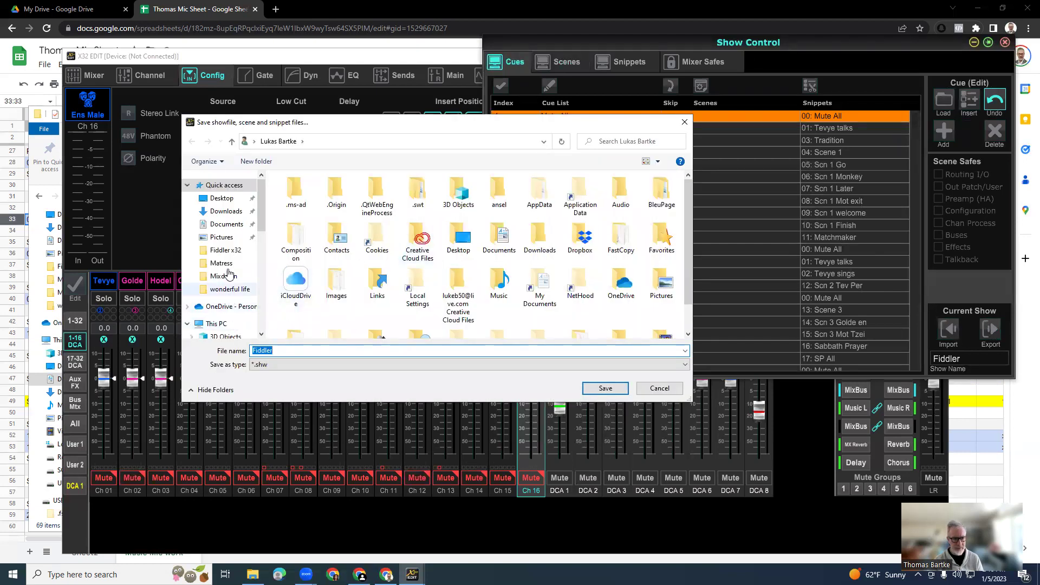
Save the show export as Fiddler.shw in Fiddler x32\Show, replacing the existing file.
left_click(224, 249)
double_click(288, 195)
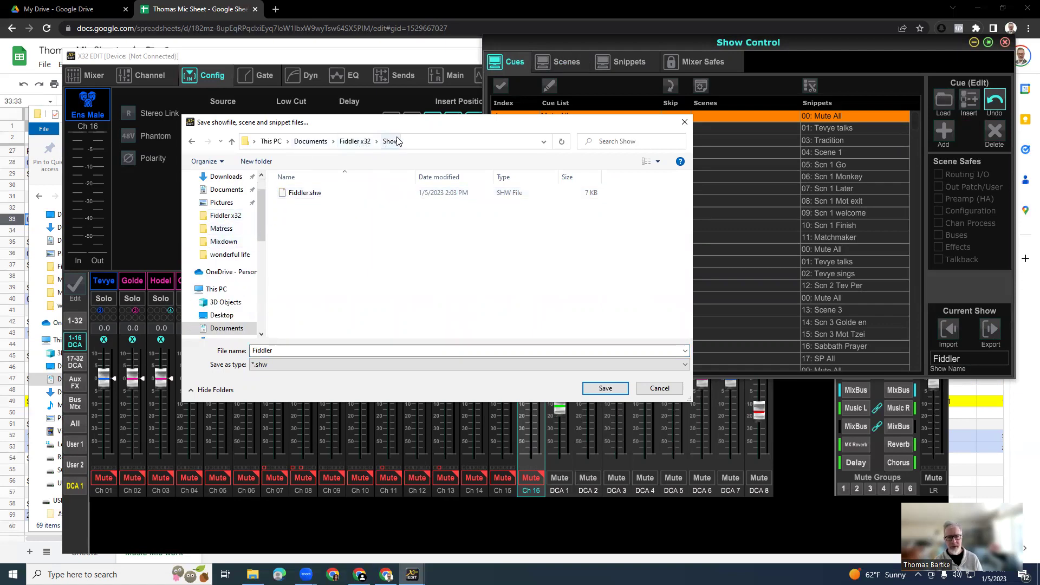
left_click(299, 195)
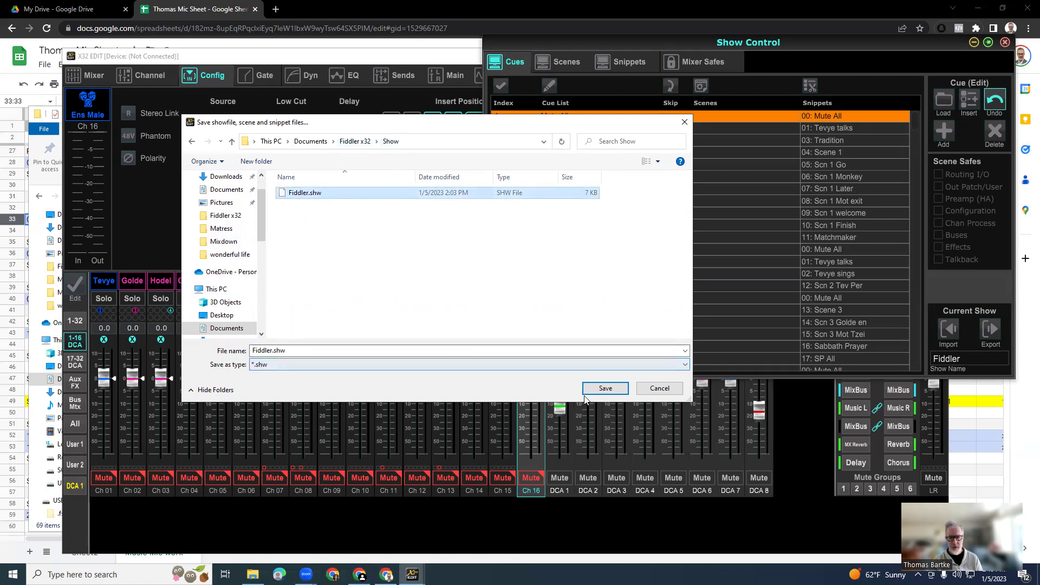
left_click(601, 387)
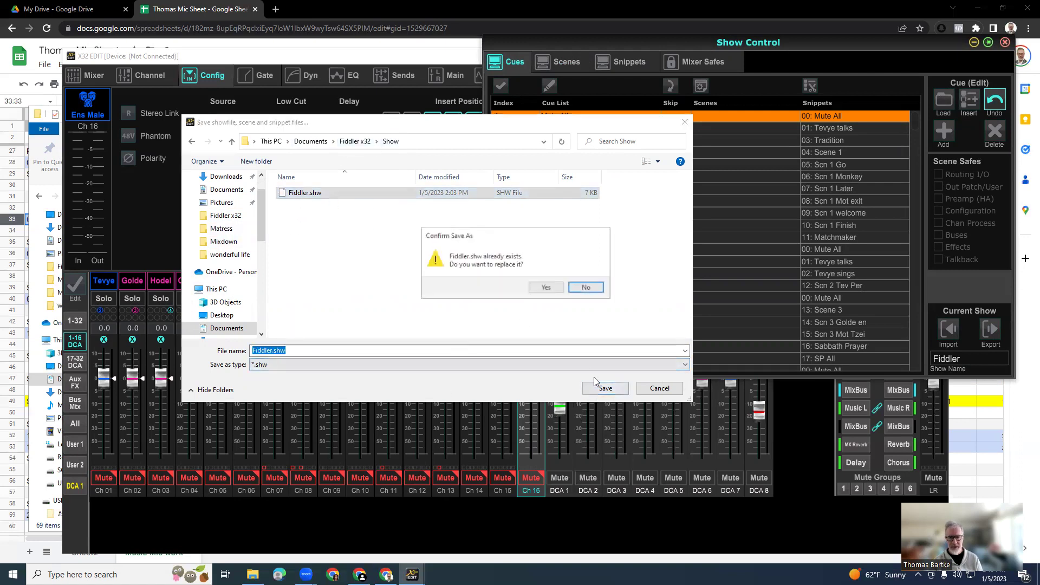
left_click(551, 289)
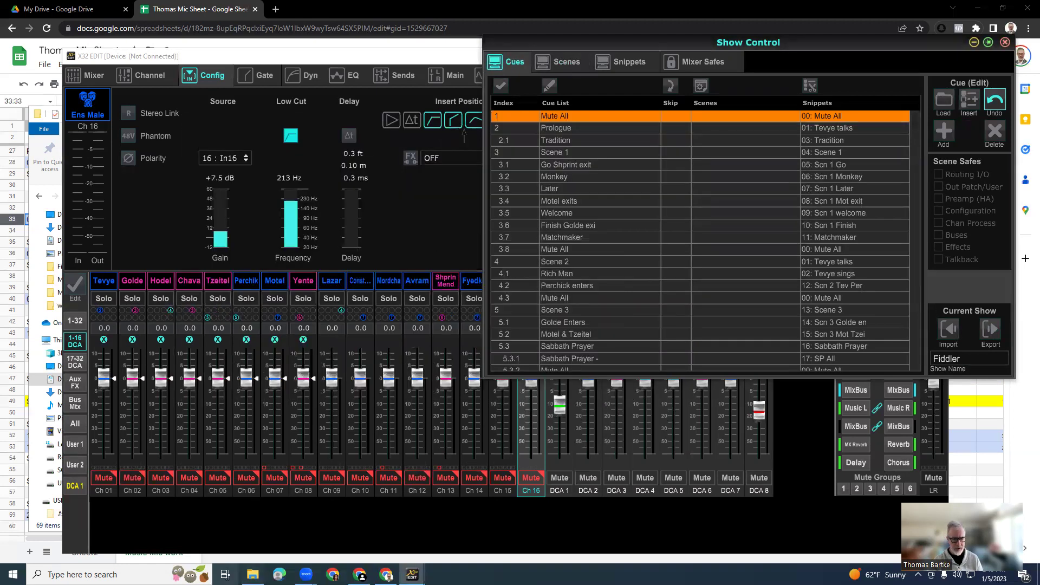
Refresh the Show folder listing and check it against the Show Control window.
left_click(252, 574)
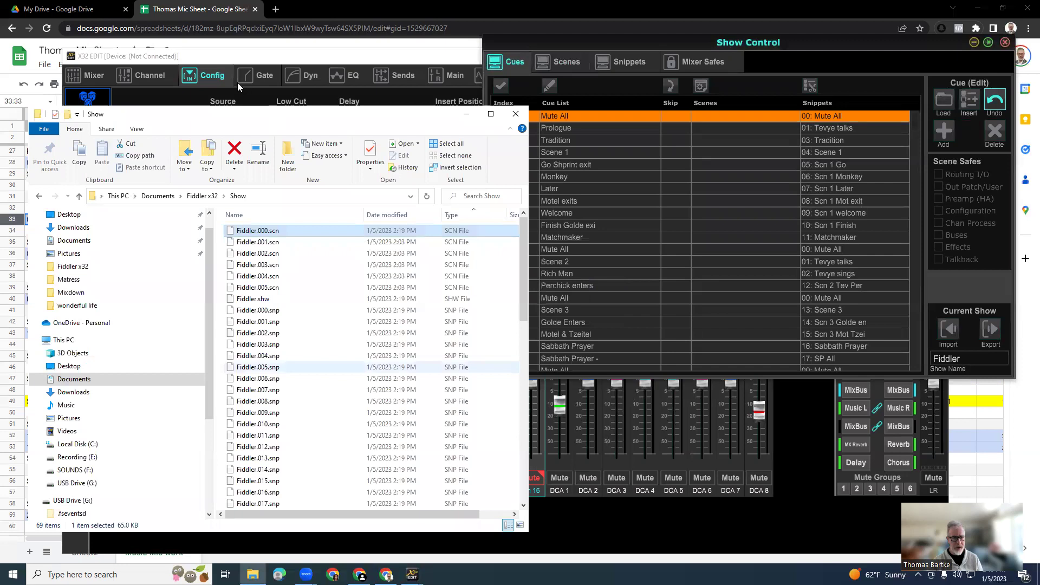
left_click(426, 197)
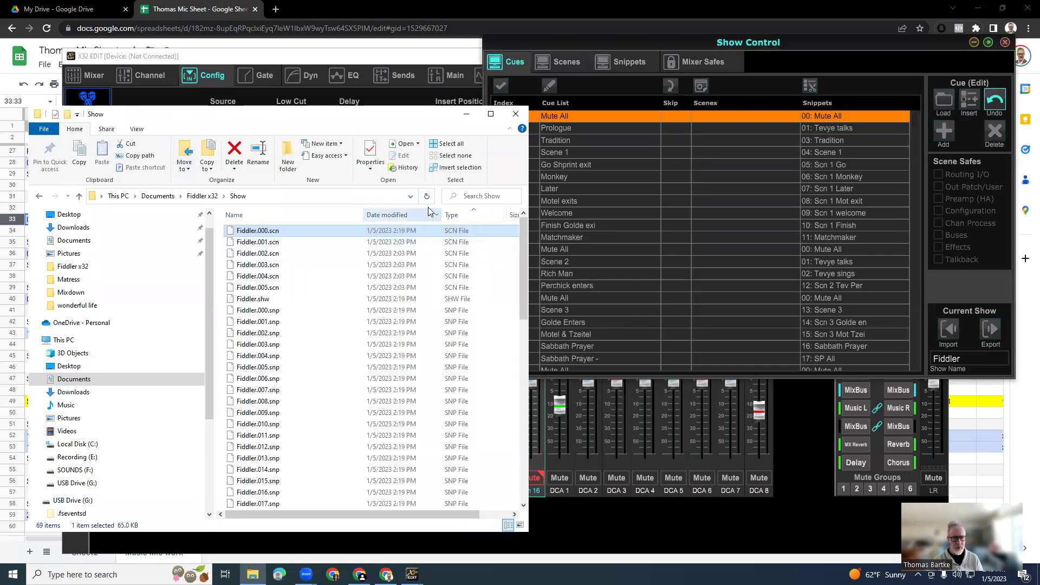
left_click(428, 197)
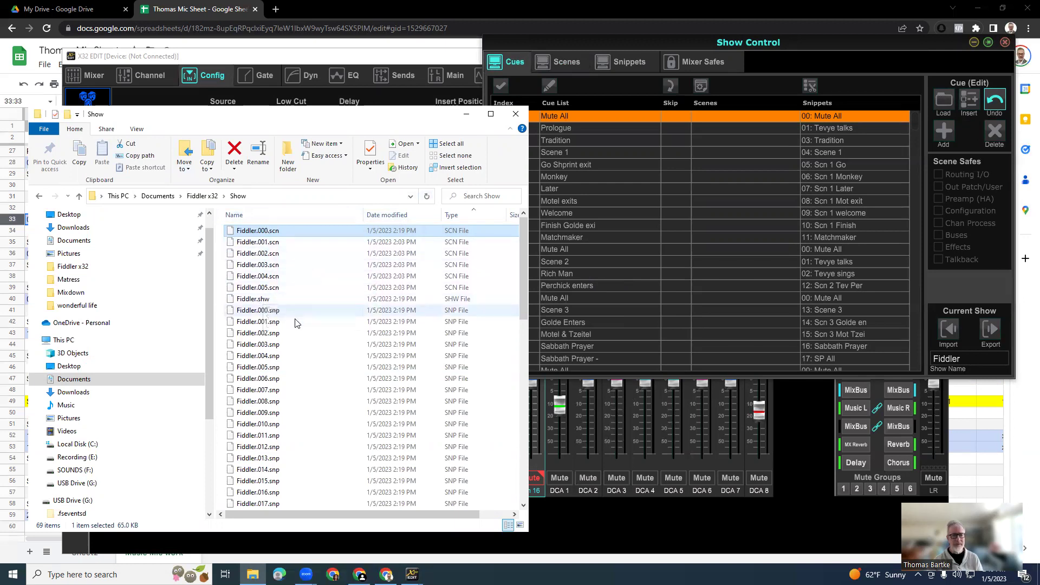
left_click(819, 69)
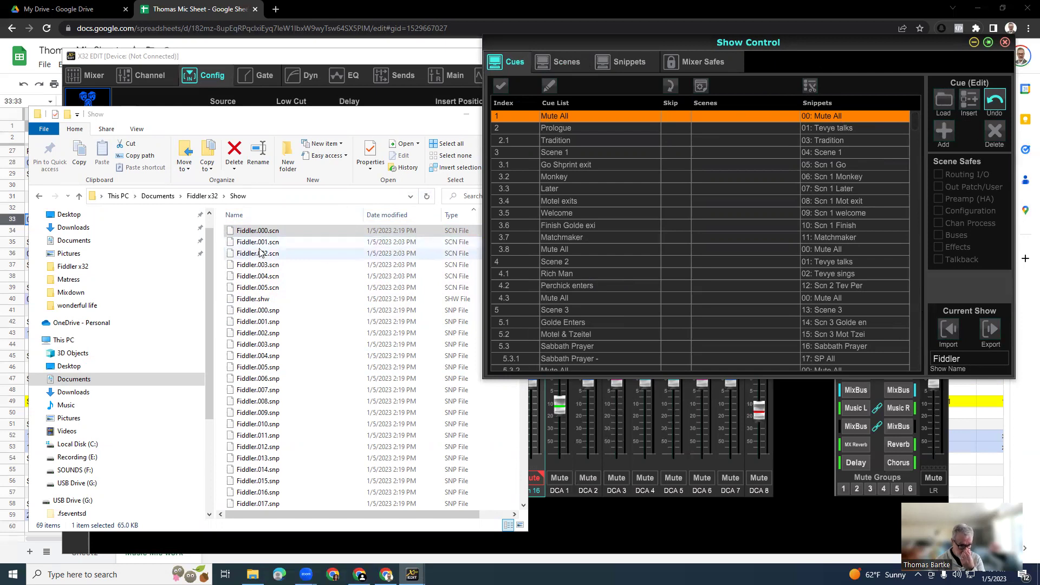
left_click(265, 231)
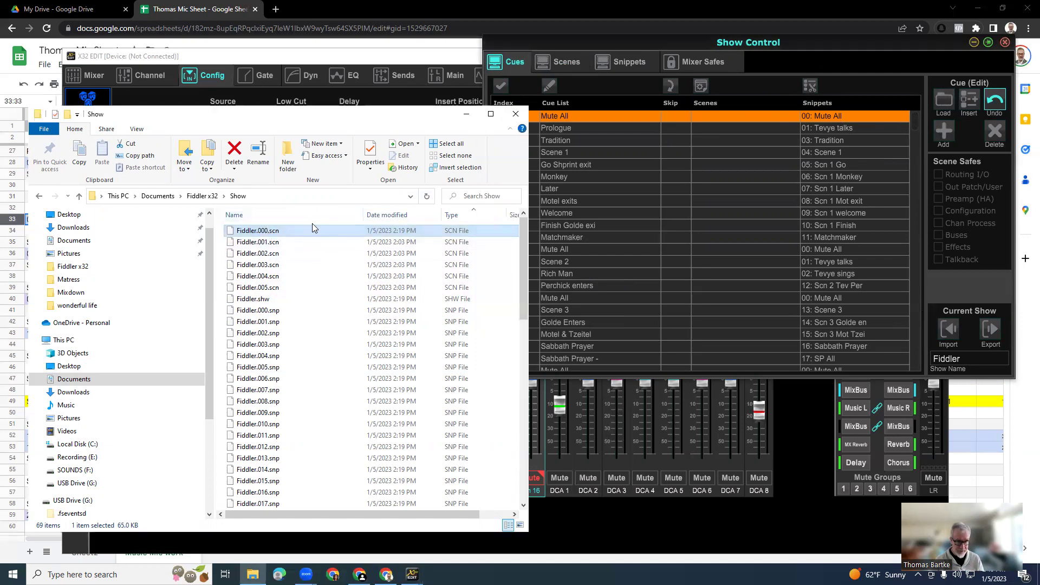
Delete Fiddler.001.scn through Fiddler.005.scn from the Show folder.
left_click(261, 242)
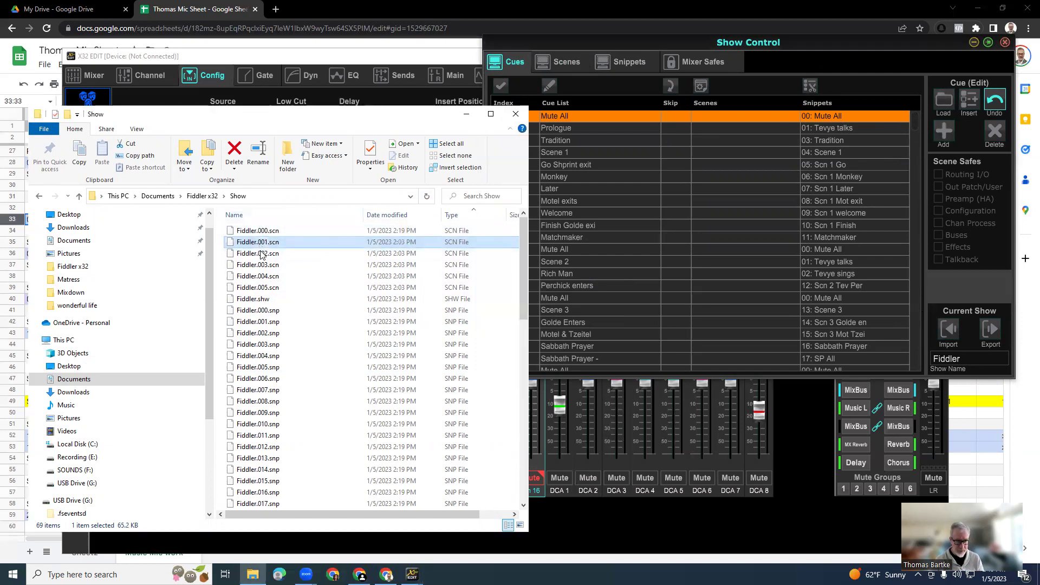
left_click(267, 288, "shift")
right_click(266, 287)
left_click(288, 432)
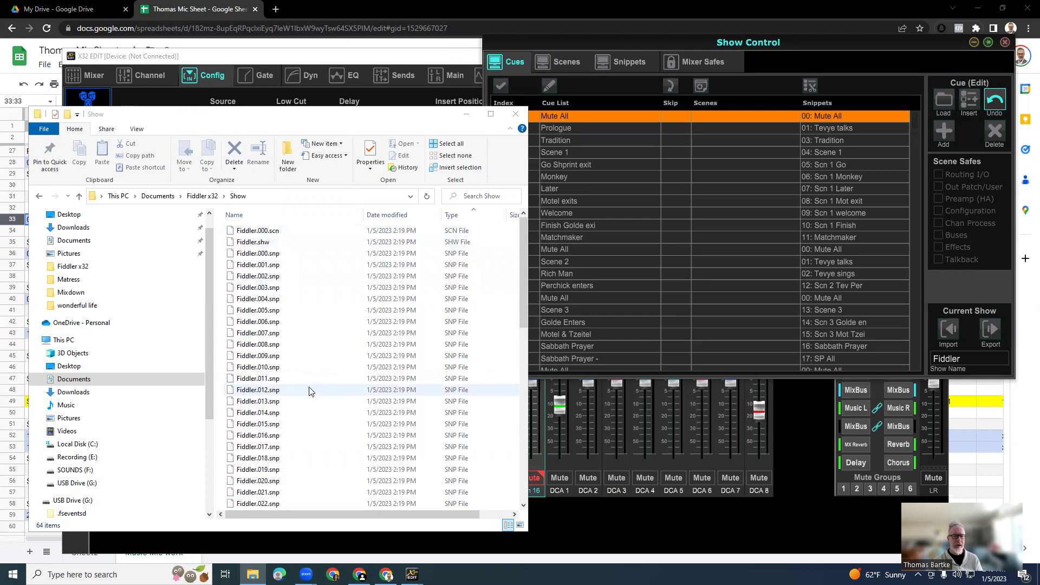
scroll(301, 422, "down", 13)
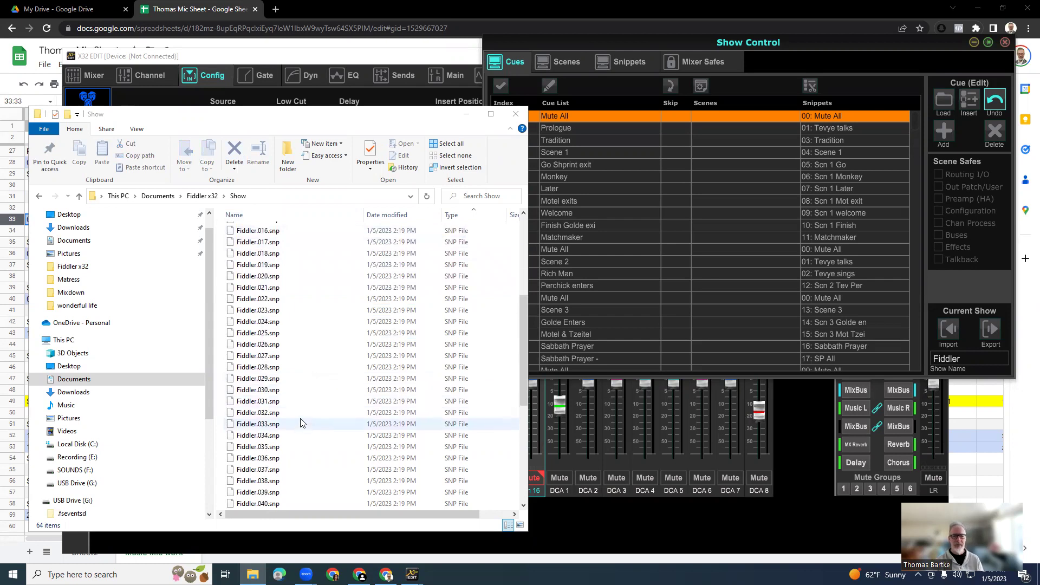
scroll(301, 423, "up", 13)
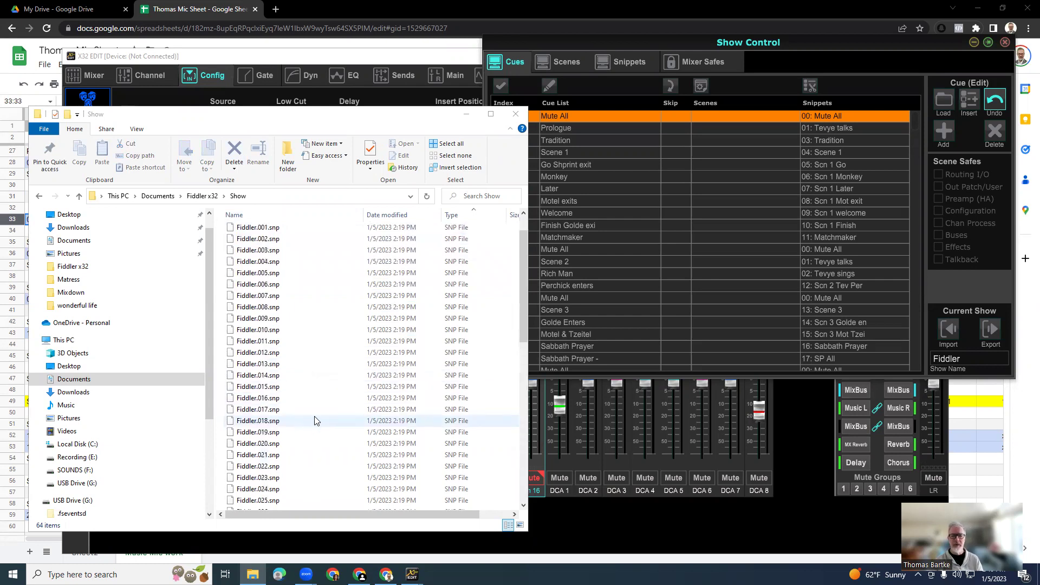
Delete Fiddler.000.scn, then delete Fiddler.shw and every snippet file from the Show folder.
left_click(782, 61)
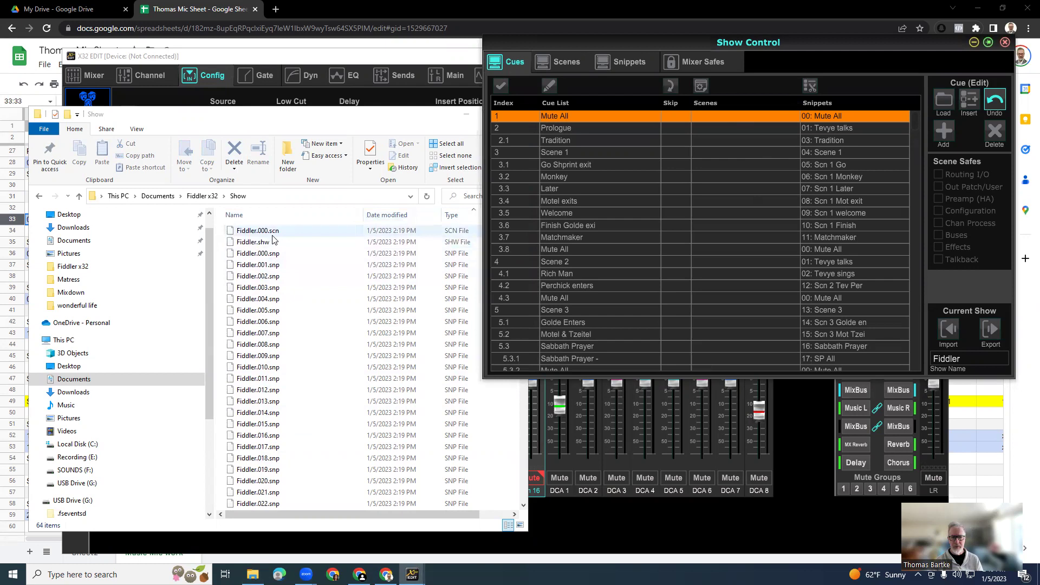
left_click(252, 231)
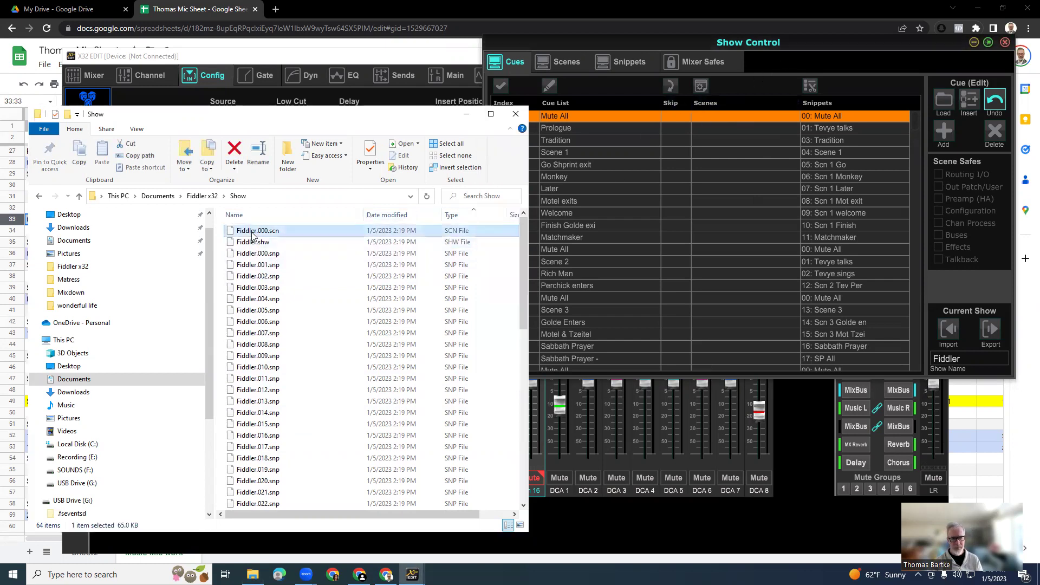
key("Delete")
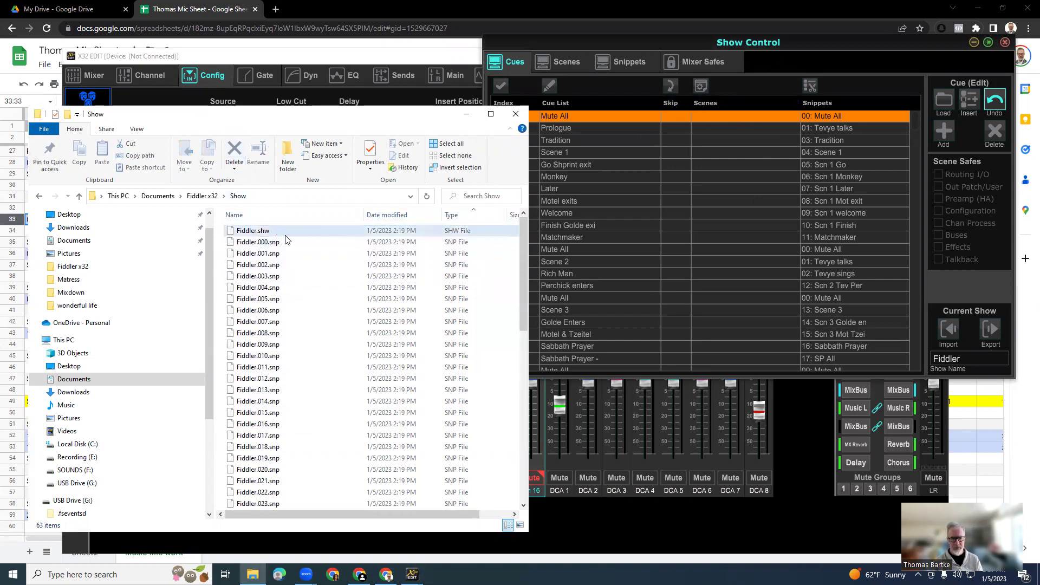
left_click(254, 231)
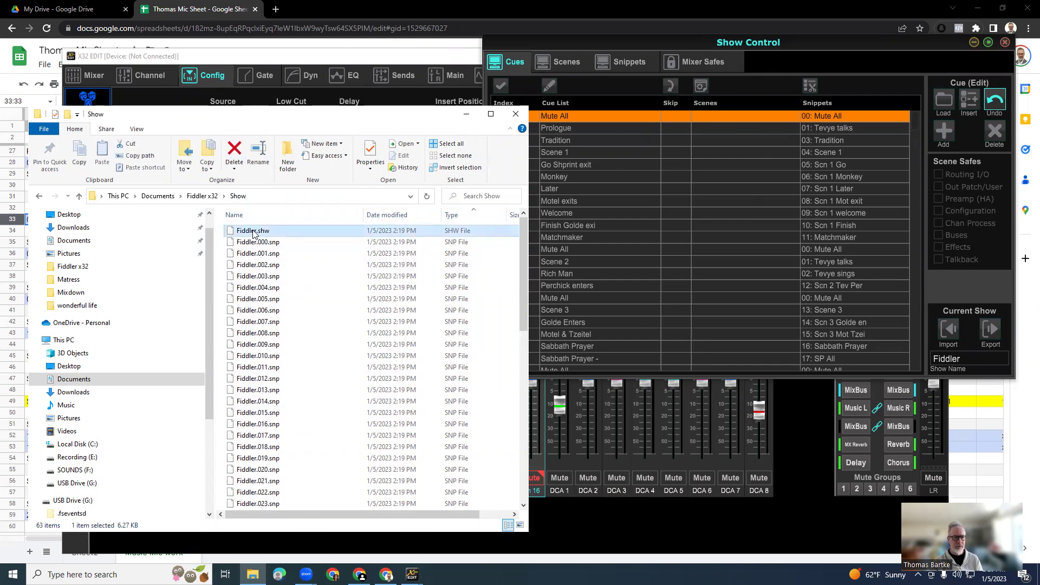
key("ctrl+a")
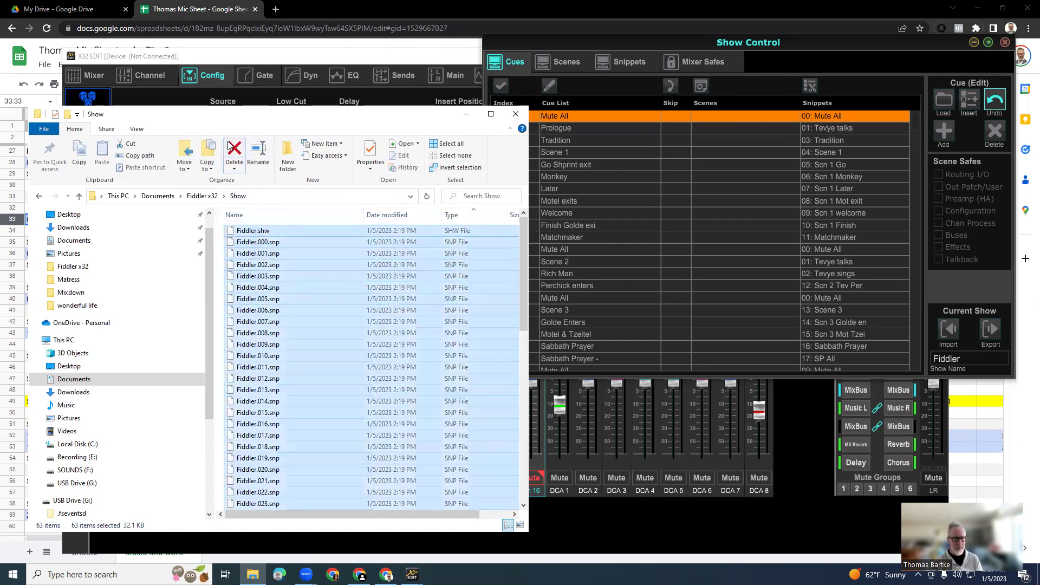
left_click(231, 148)
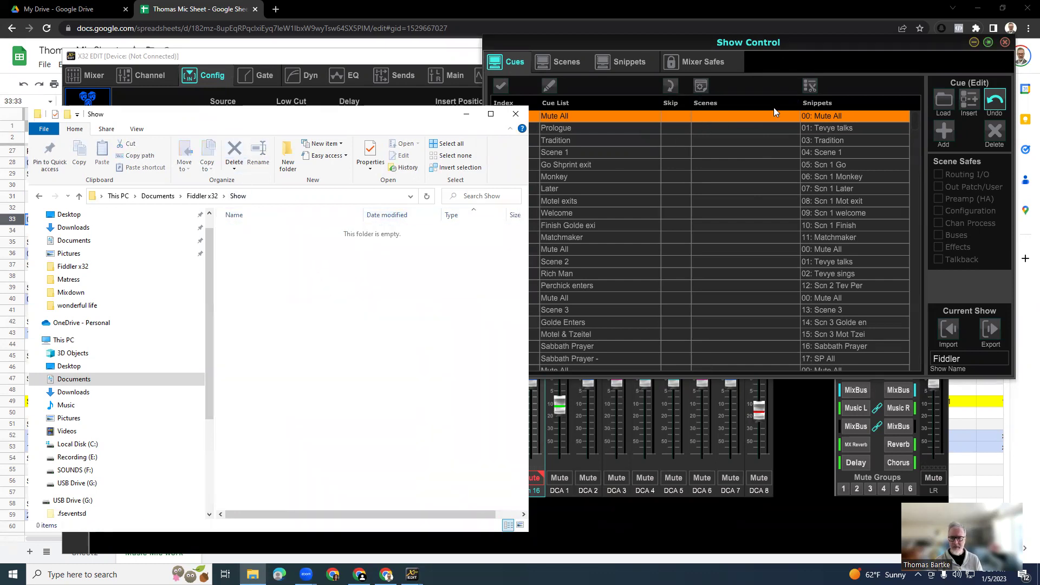
left_click(901, 68)
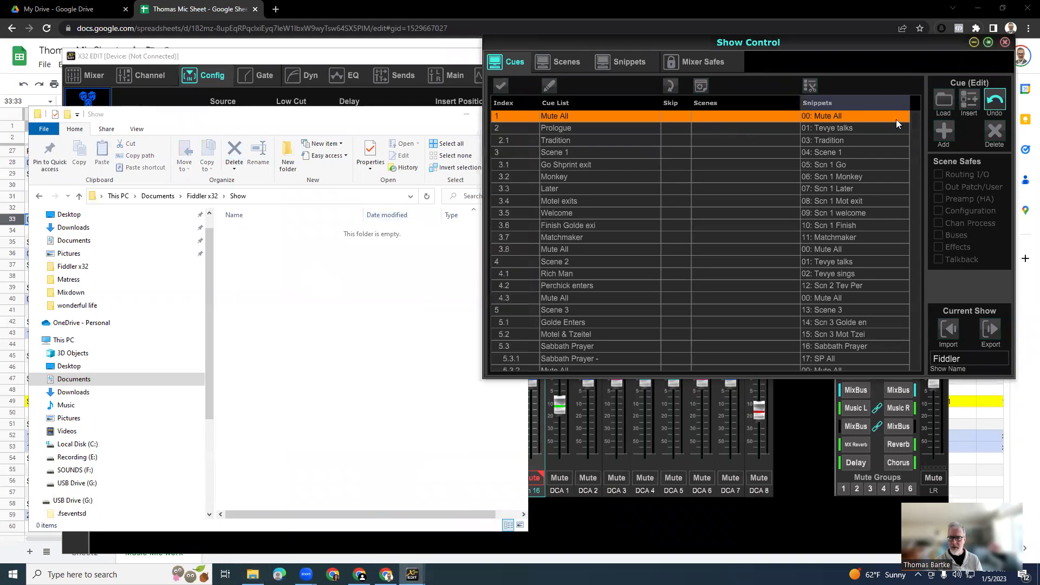
Export the Fiddler show, scenes and snippets from Show Control into Fiddler x32 > Show.
left_click(560, 62)
left_click(515, 63)
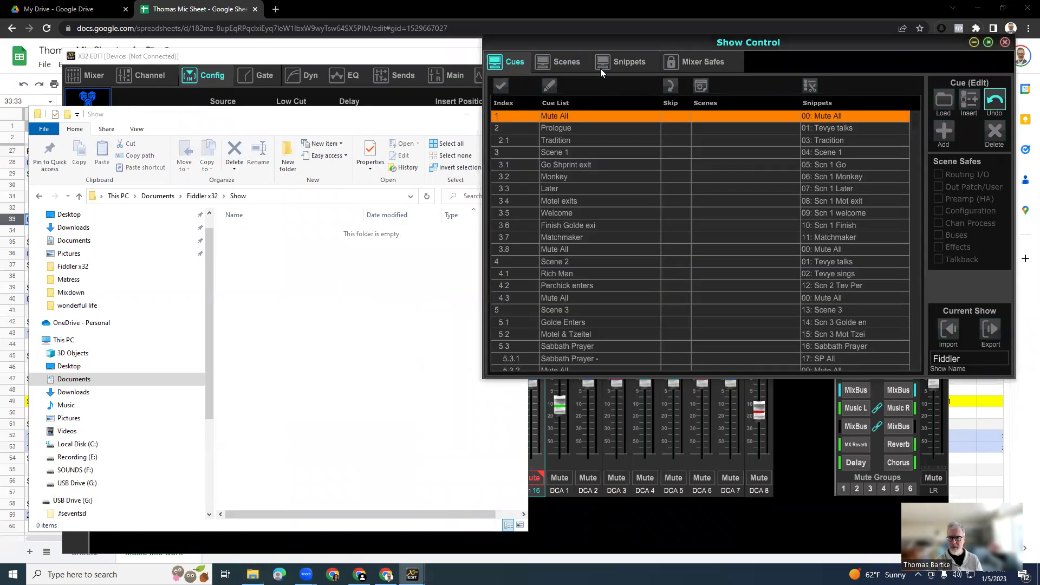
left_click(992, 331)
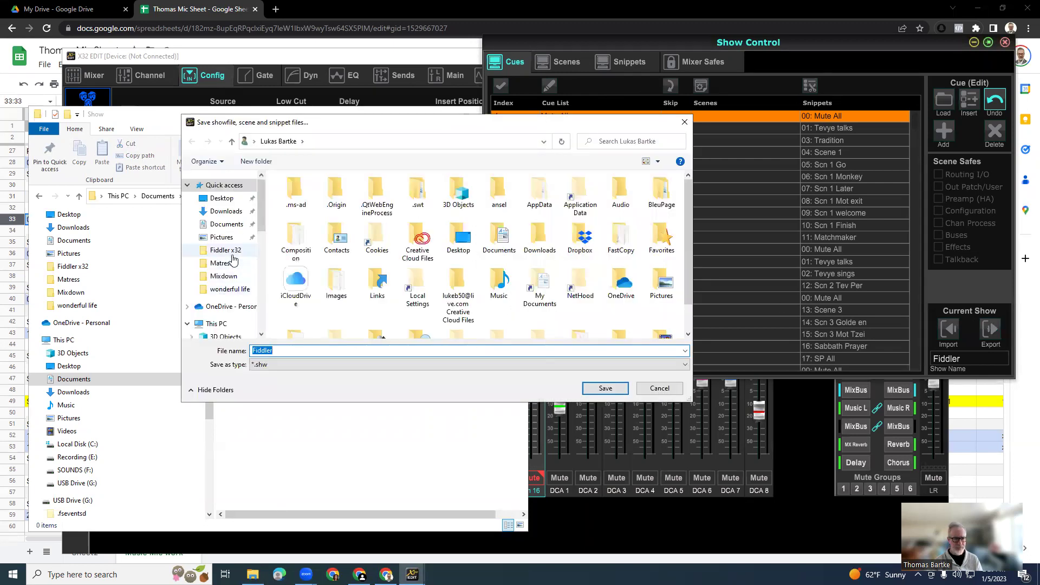
left_click(227, 250)
double_click(296, 196)
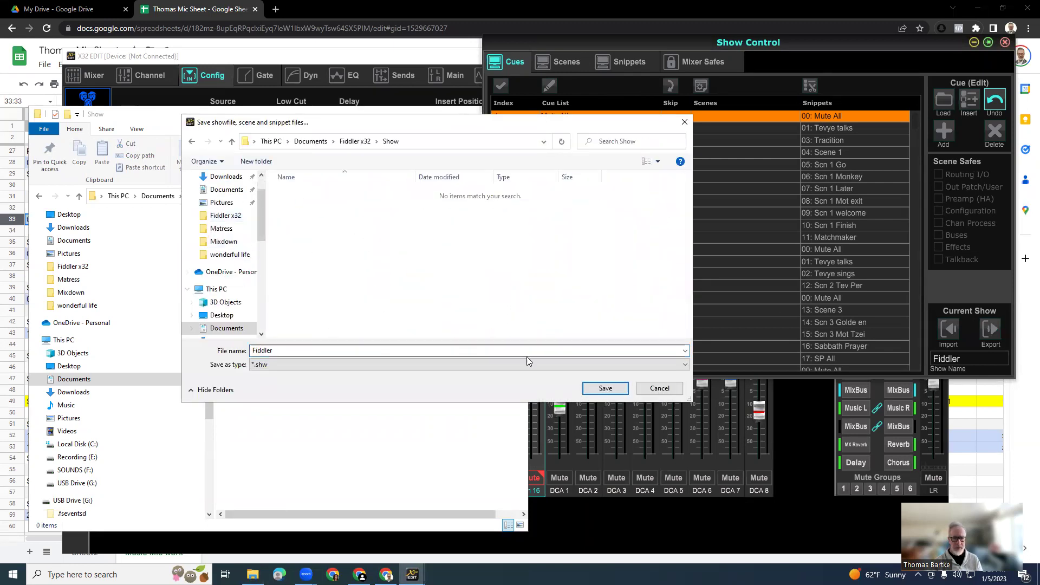
left_click(602, 388)
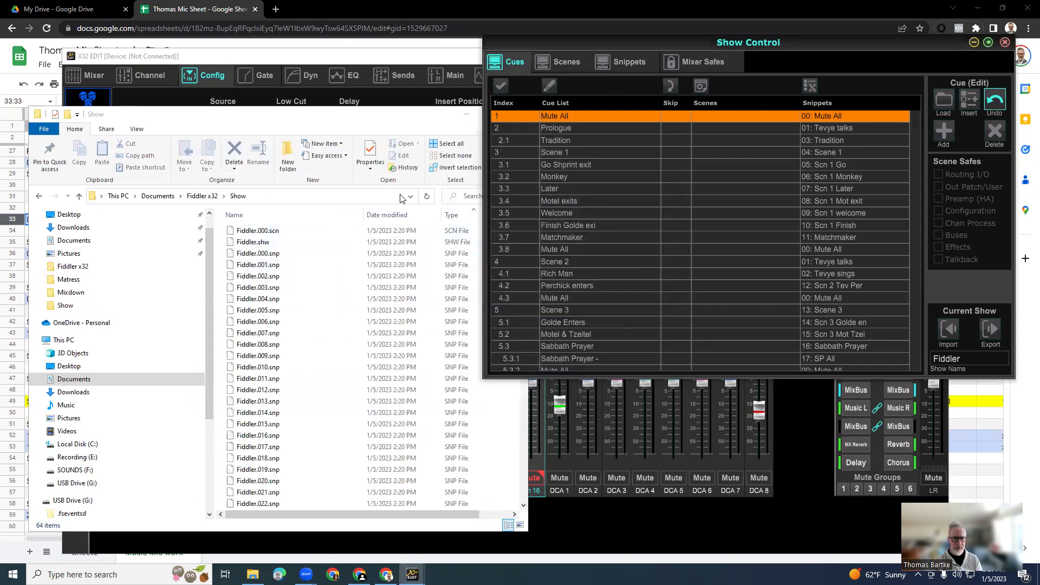
Compare the exported Fiddler.000.scn and Fiddler.shw against the scene list in Show Control.
left_click(259, 231)
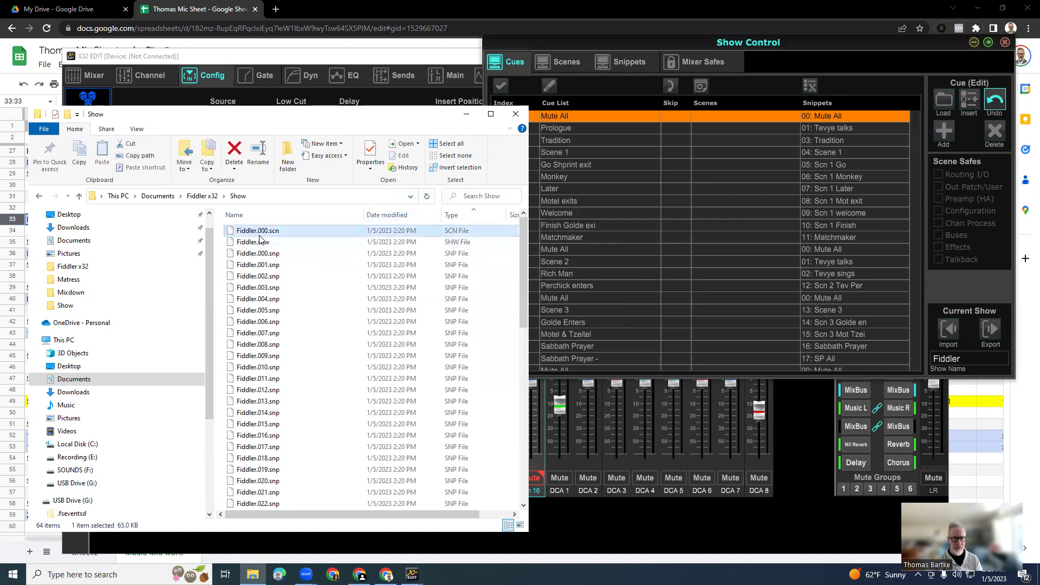
left_click(556, 63)
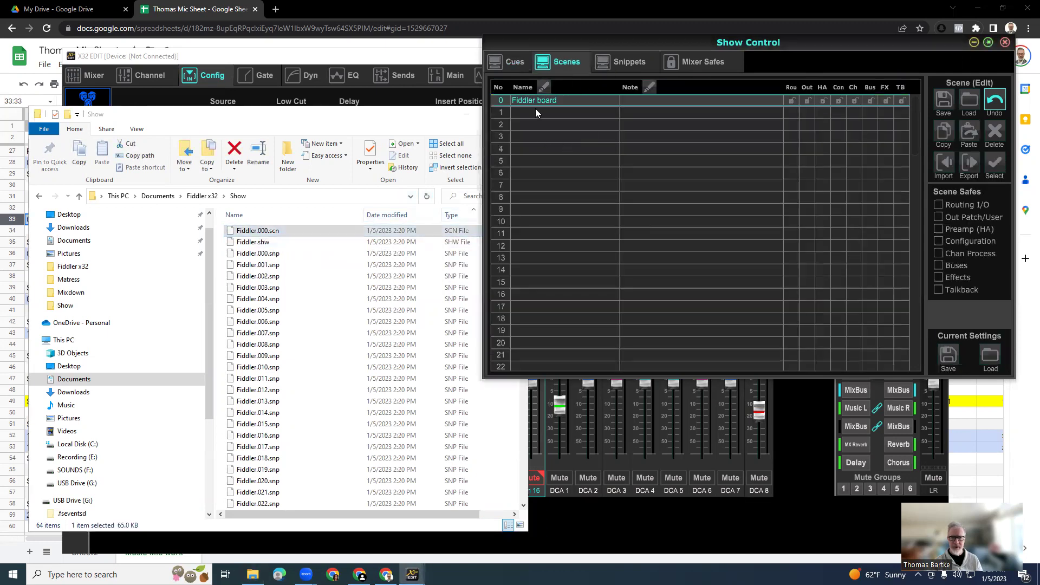
left_click(258, 242)
left_click(515, 63)
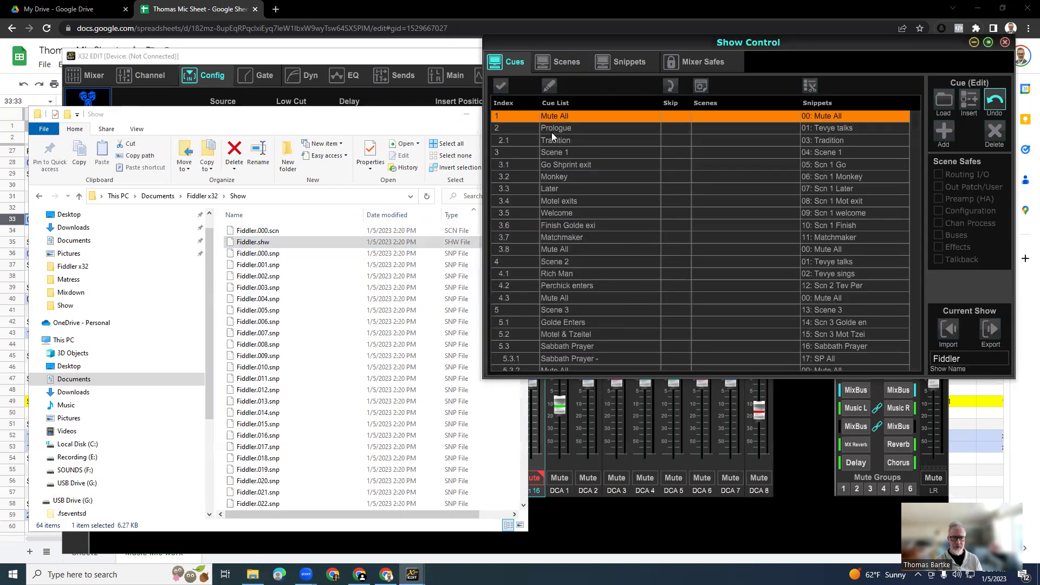
Check the exported snippet files through Fiddler.061.snp against the Snippets list.
left_click(275, 253)
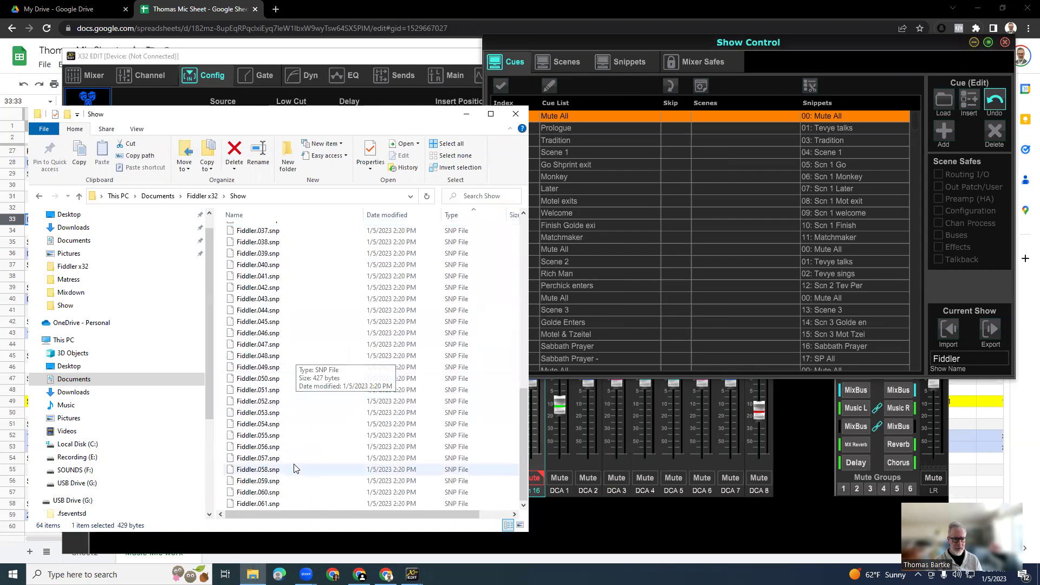
scroll(332, 374, "down", 9)
scroll(331, 373, "up", 2)
left_click(630, 64)
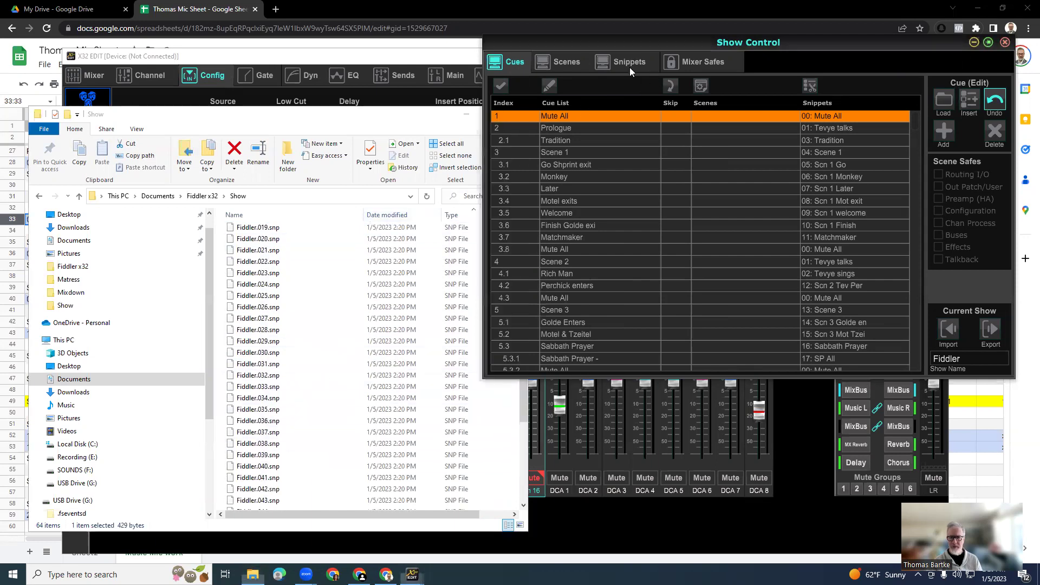
scroll(601, 263, "down", 7)
scroll(577, 312, "down", 5)
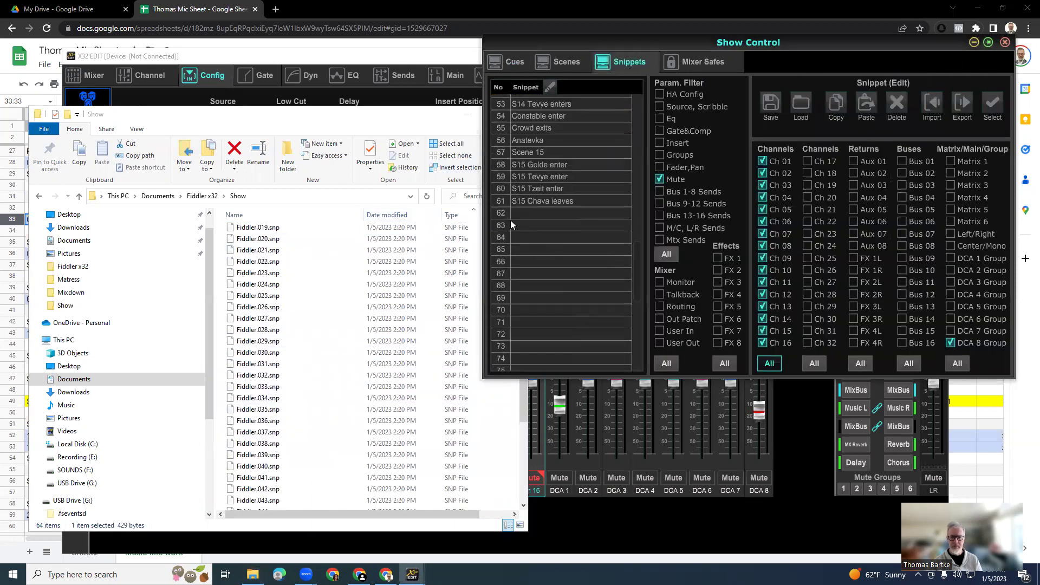
scroll(510, 220, "up", 5)
scroll(530, 209, "up", 6)
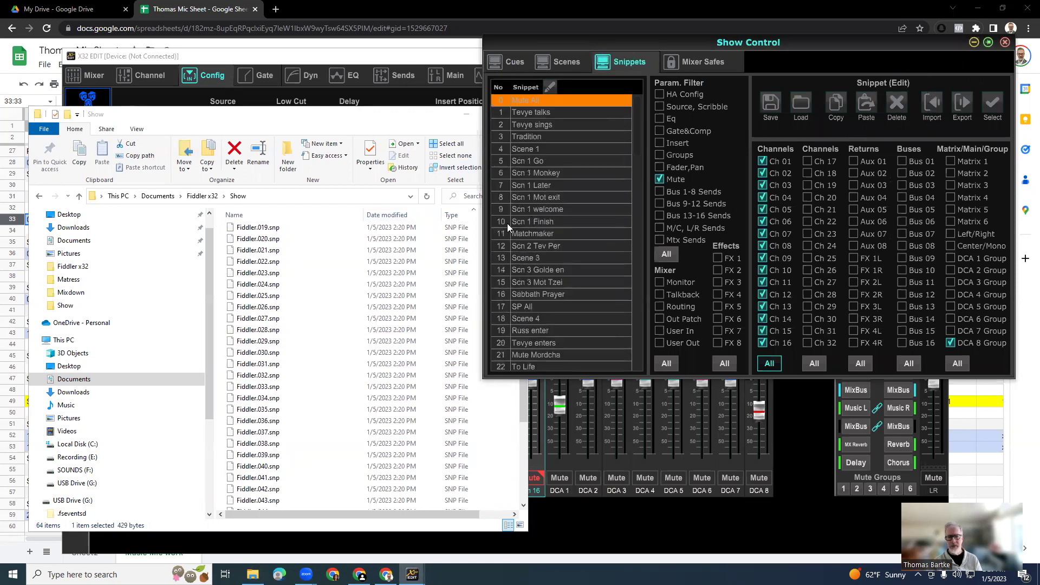
left_click(327, 119)
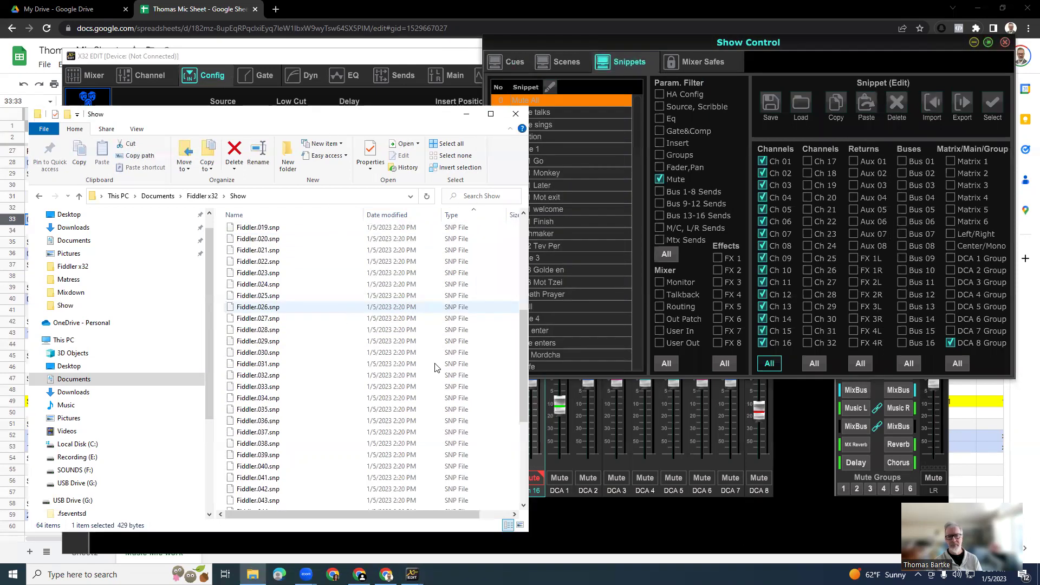